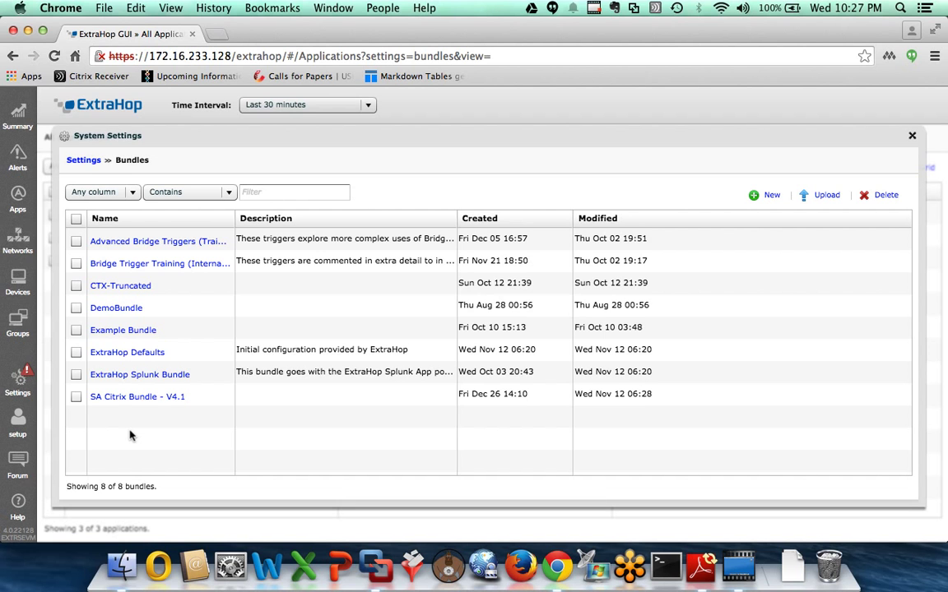
Open the SA Citrix Bundle - V4.1 and look through its list of included triggers.
{"action": "left_click", "coordinate": [149, 398]}
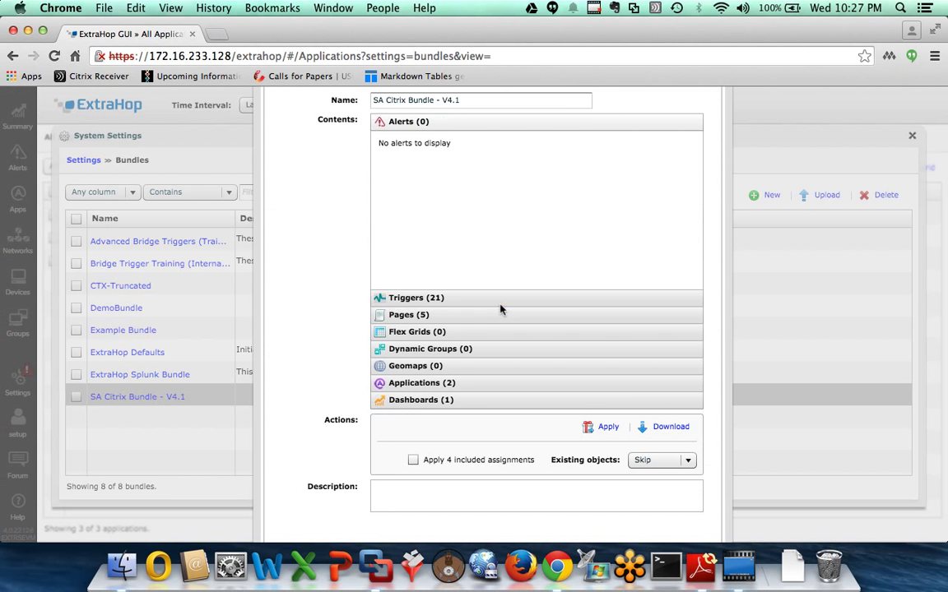
{"action": "left_click", "coordinate": [469, 298]}
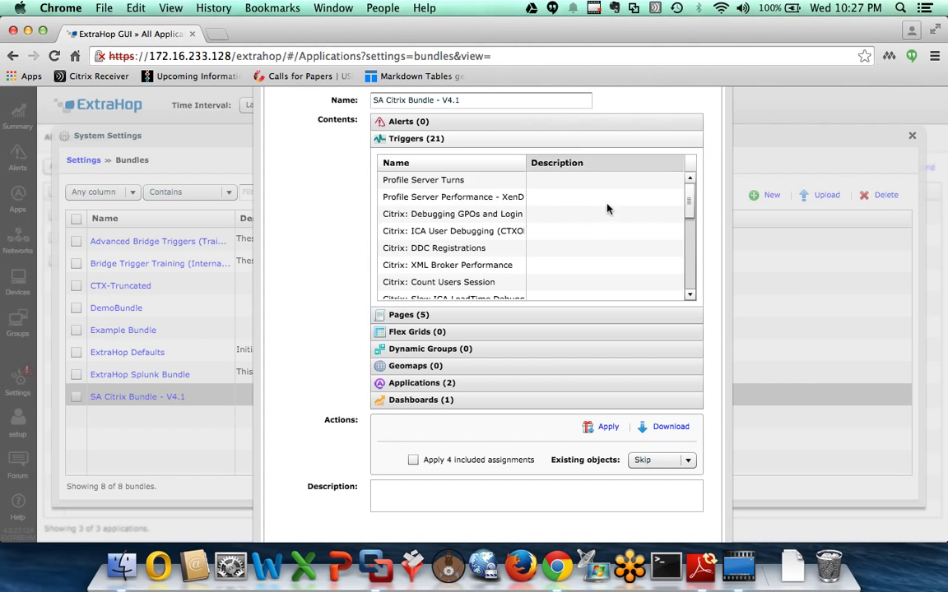
{"action": "mouse_move", "coordinate": [689, 198]}
{"action": "left_mouse_down"}
{"action": "mouse_move", "coordinate": [688, 276]}
{"action": "mouse_move", "coordinate": [693, 196]}
{"action": "left_mouse_up"}
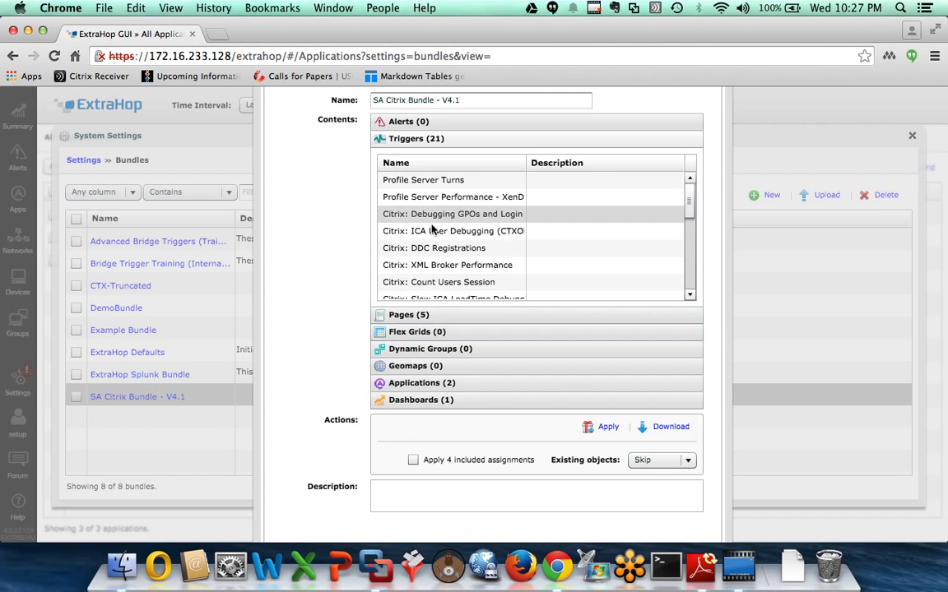
{"action": "left_click", "coordinate": [425, 315]}
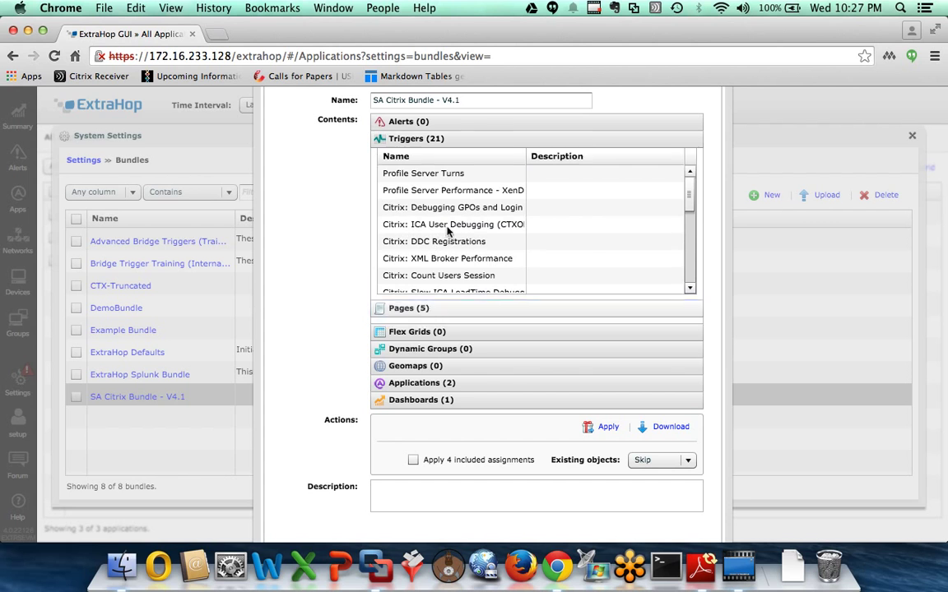
{"action": "left_click", "coordinate": [451, 139]}
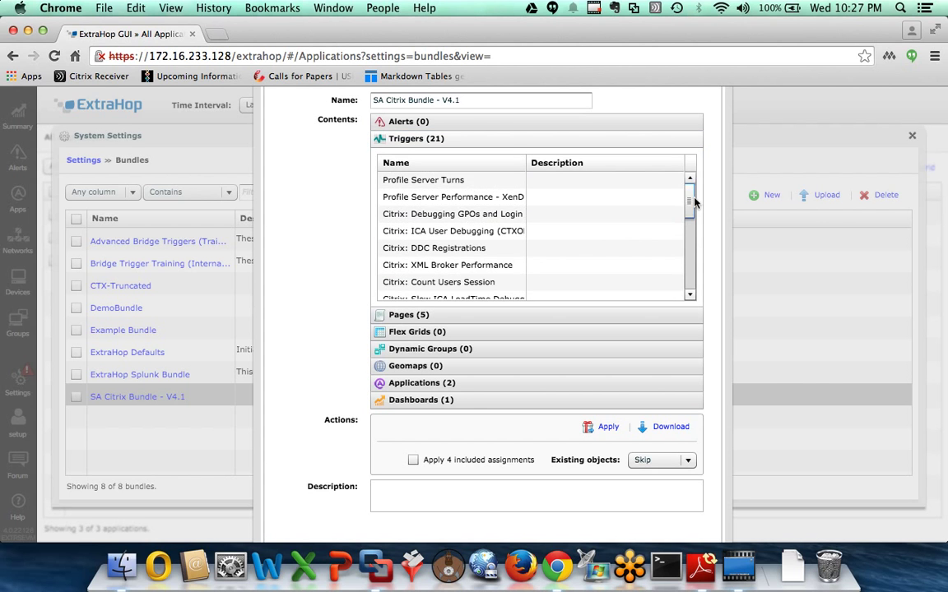
{"action": "left_click_drag", "start_coordinate": [689, 187], "coordinate": [692, 275]}
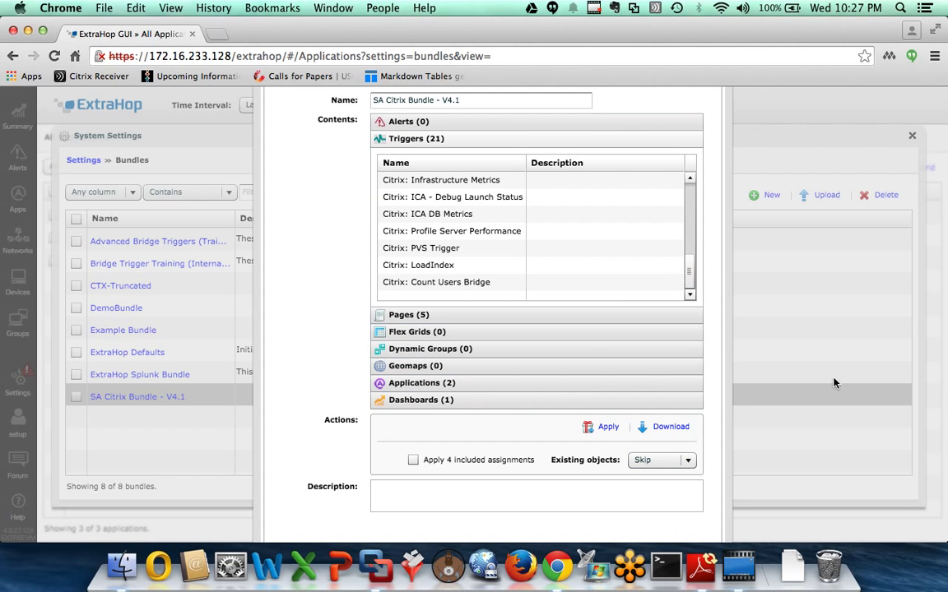
Open the XenApp application's Citrix Infrastructure page and set its time interval to Last 6 hours.
{"action": "left_click", "coordinate": [537, 55]}
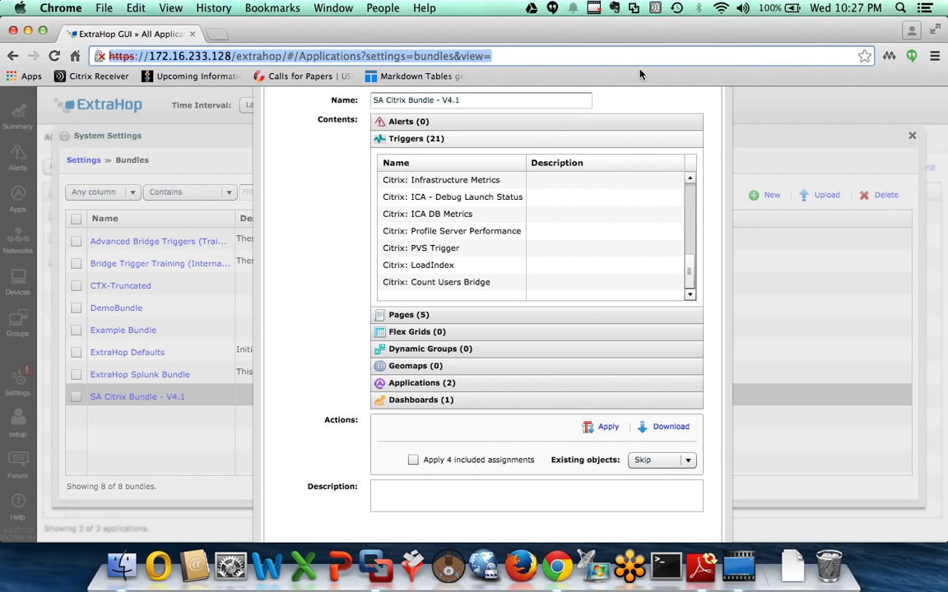
{"action": "key", "text": "Return"}
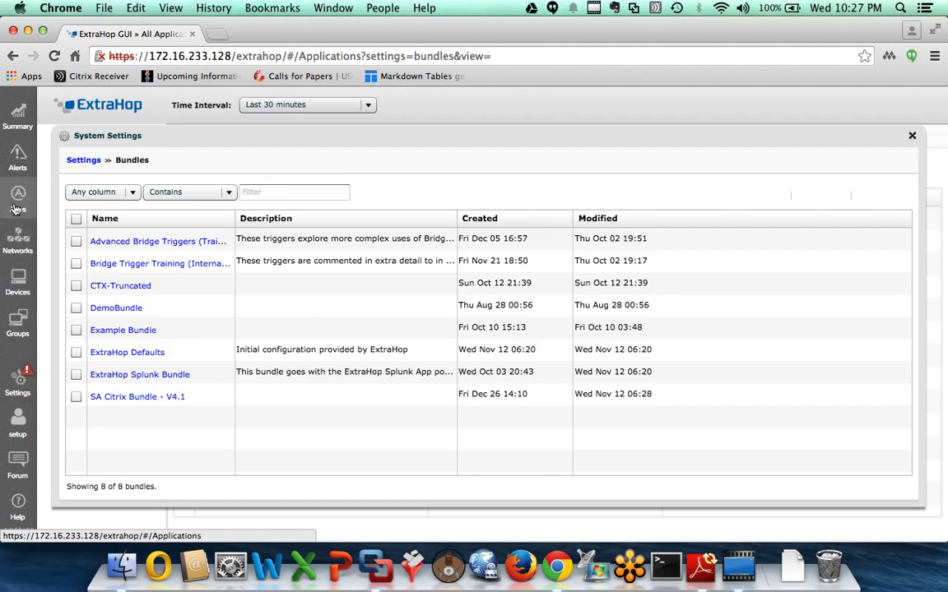
{"action": "left_click", "coordinate": [17, 206]}
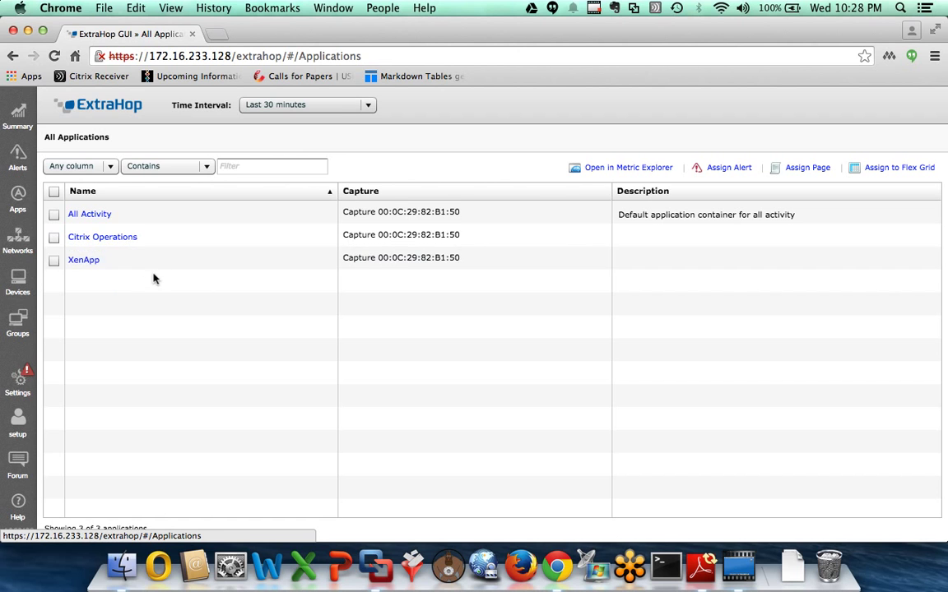
{"action": "left_click", "coordinate": [90, 264]}
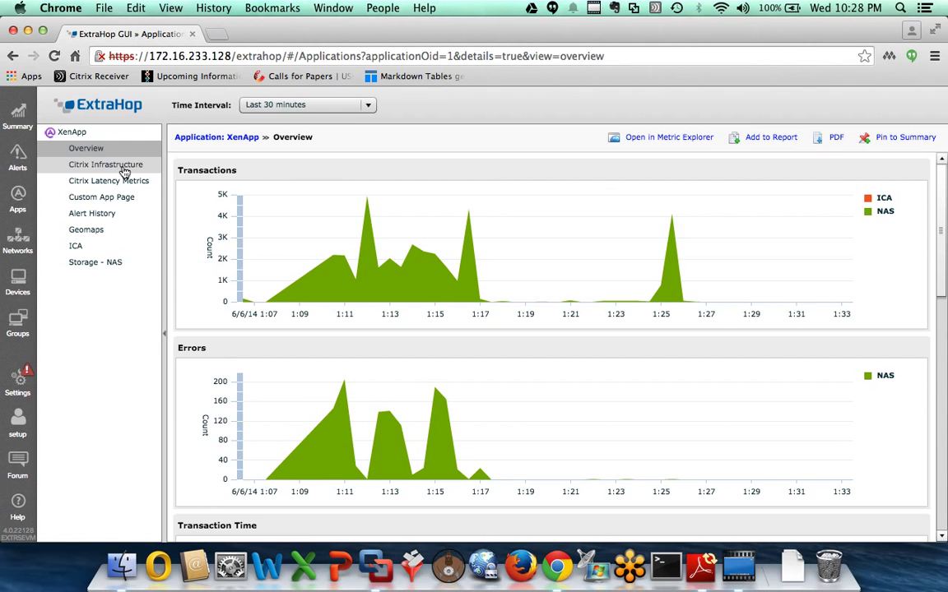
{"action": "left_click", "coordinate": [123, 169]}
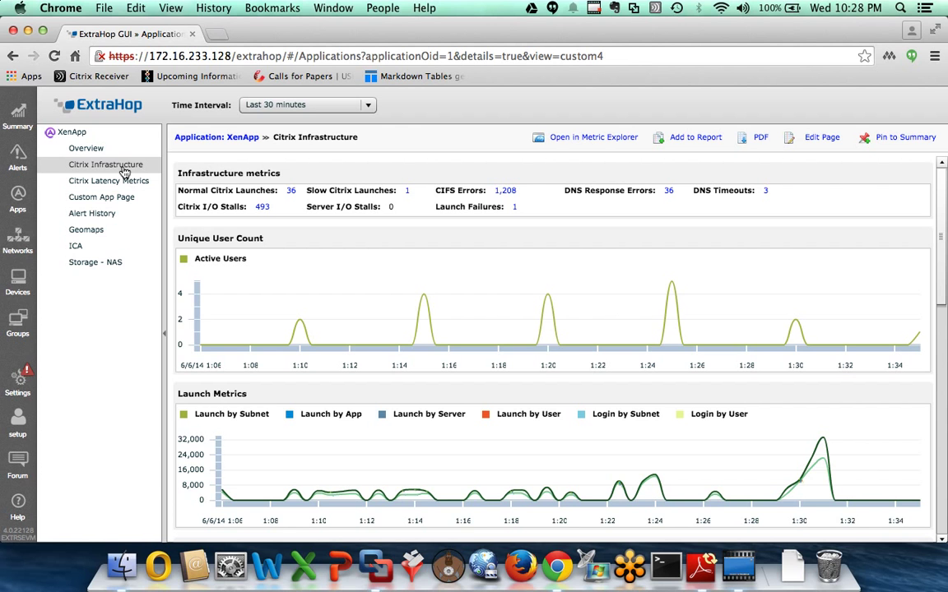
{"action": "left_click", "coordinate": [323, 105]}
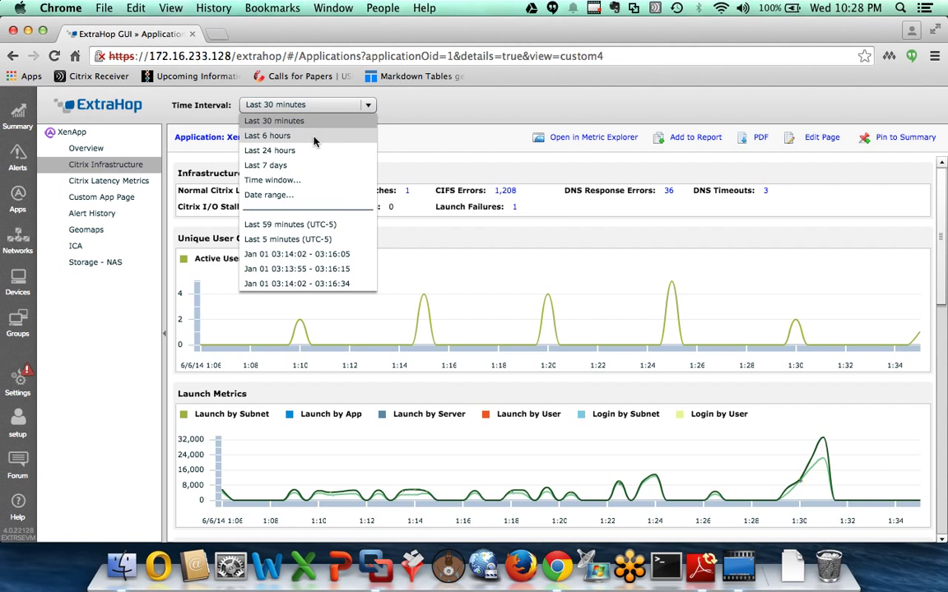
{"action": "left_click", "coordinate": [313, 138]}
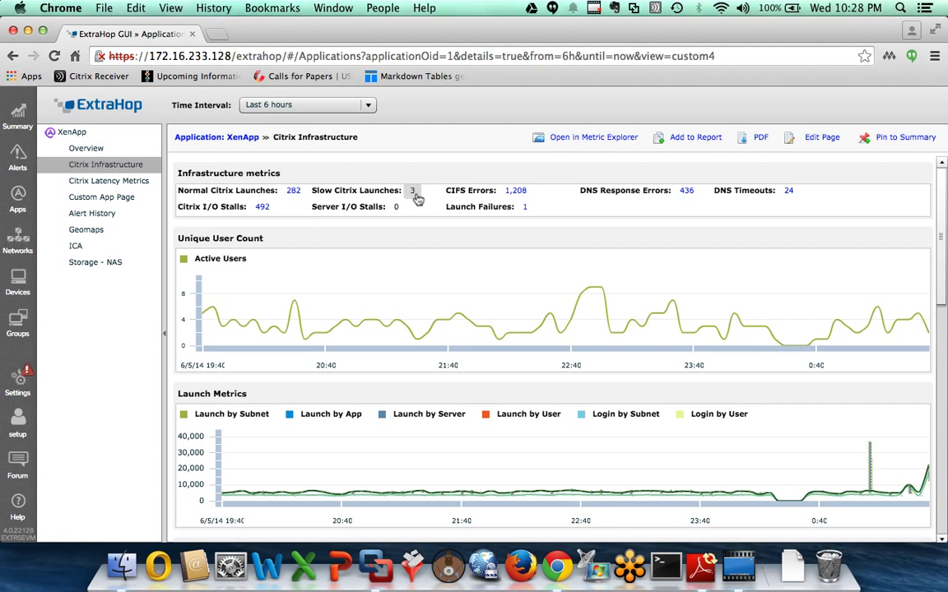
View the per-user details of the Normal Citrix Launches and the Slow Citrix Launches, closing each detail view.
{"action": "left_click", "coordinate": [293, 190]}
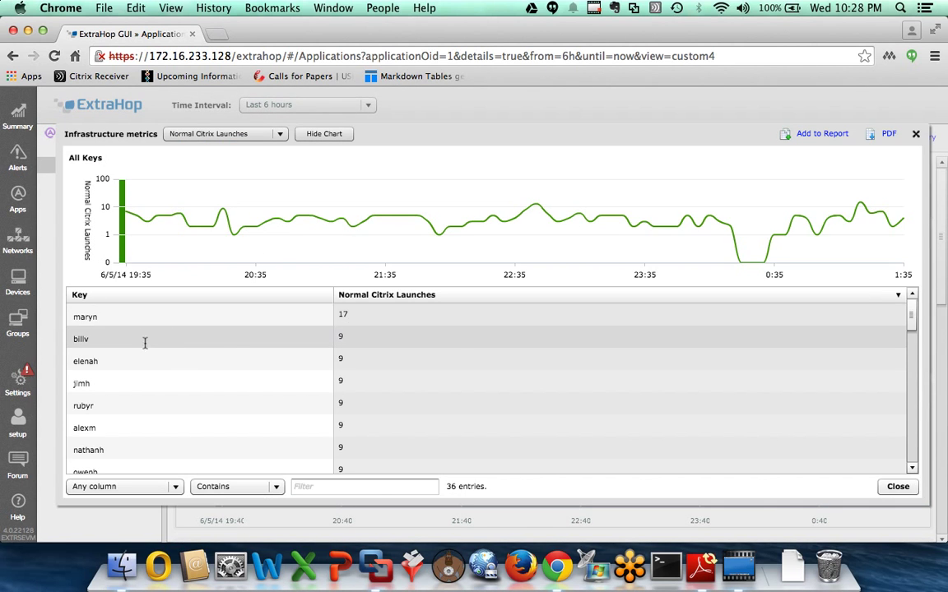
{"action": "left_click", "coordinate": [915, 133]}
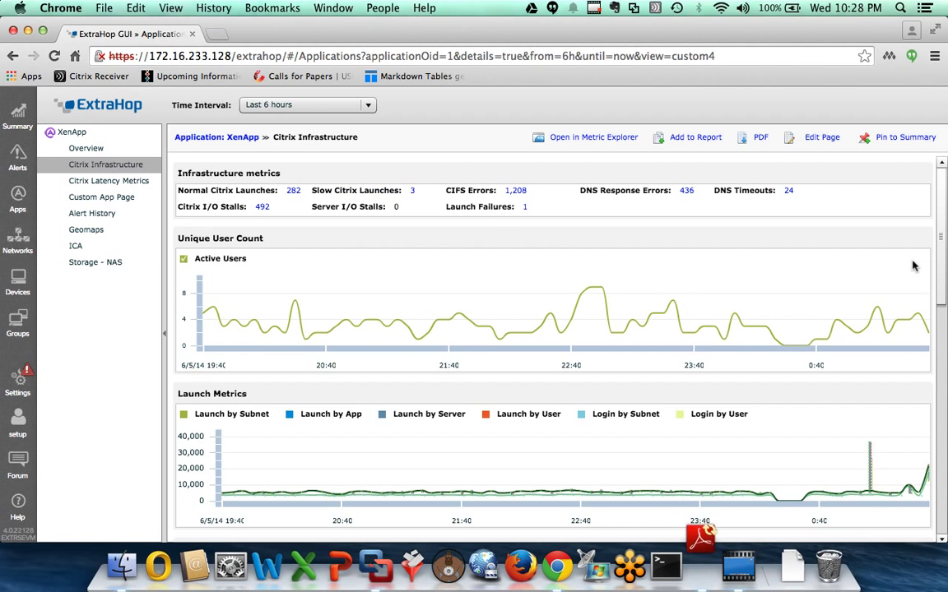
{"action": "left_click", "coordinate": [414, 194]}
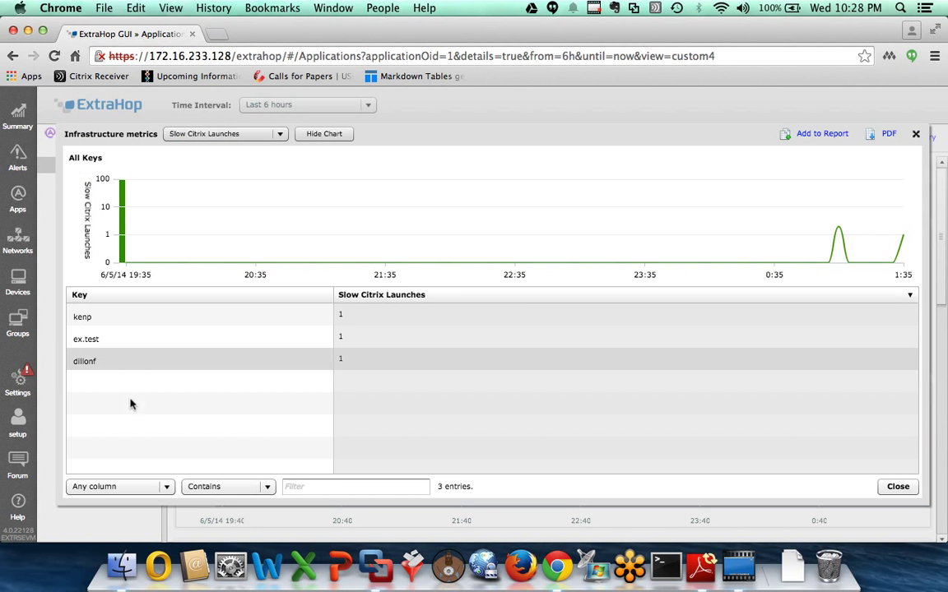
{"action": "left_click", "coordinate": [914, 135]}
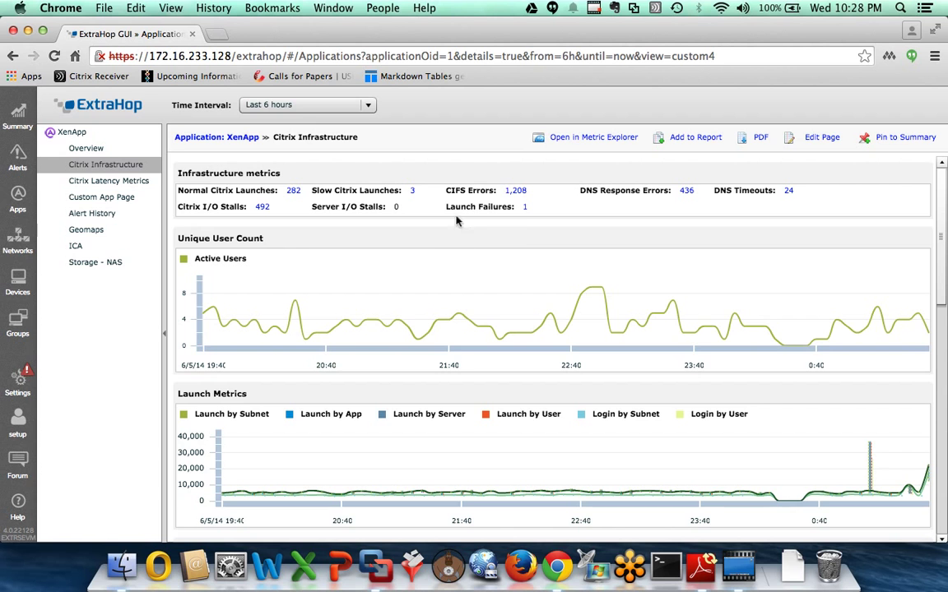
Open the CIFS Errors details, widen the Key column and filter the entries by "sysvol", clearing the filter again.
{"action": "left_click", "coordinate": [514, 191]}
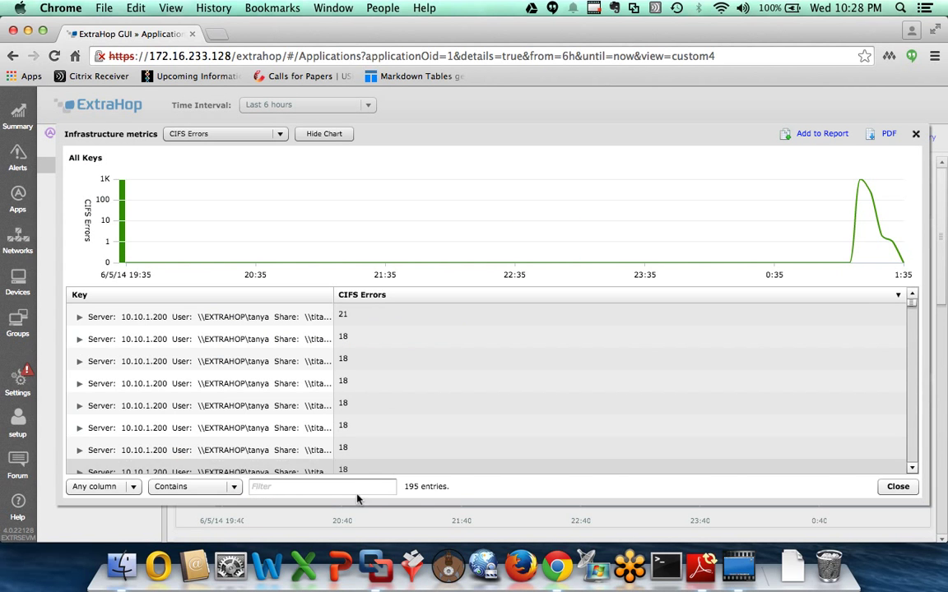
{"action": "left_click_drag", "start_coordinate": [333, 295], "coordinate": [553, 299]}
{"action": "left_click", "coordinate": [296, 487]}
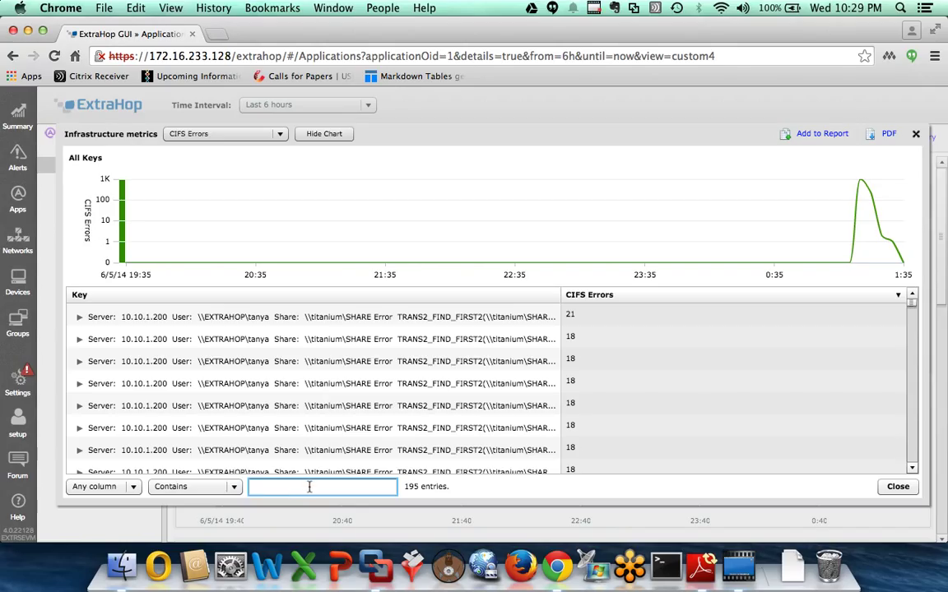
{"action": "type", "text": "sysl"}
{"action": "key", "text": "BackSpace"}
{"action": "type", "text": "vol"}
{"action": "key", "text": "BackSpace"}
{"action": "key", "text": "BackSpace"}
{"action": "key", "text": "BackSpace"}
{"action": "key", "text": "BackSpace"}
{"action": "key", "text": "BackSpace"}
{"action": "key", "text": "BackSpace"}
Filter the CIFS Errors entries by "Profile", clear the filter and close the details.
{"action": "type", "text": "Profile"}
{"action": "key", "text": "BackSpace"}
{"action": "key", "text": "BackSpace"}
{"action": "key", "text": "BackSpace"}
{"action": "key", "text": "BackSpace"}
{"action": "key", "text": "BackSpace"}
{"action": "key", "text": "BackSpace"}
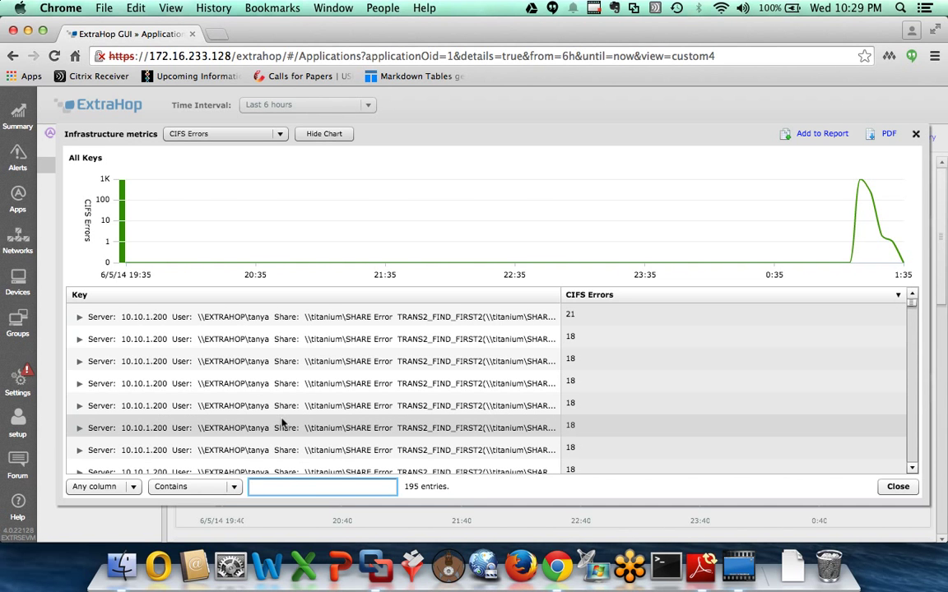
{"action": "left_click", "coordinate": [915, 133]}
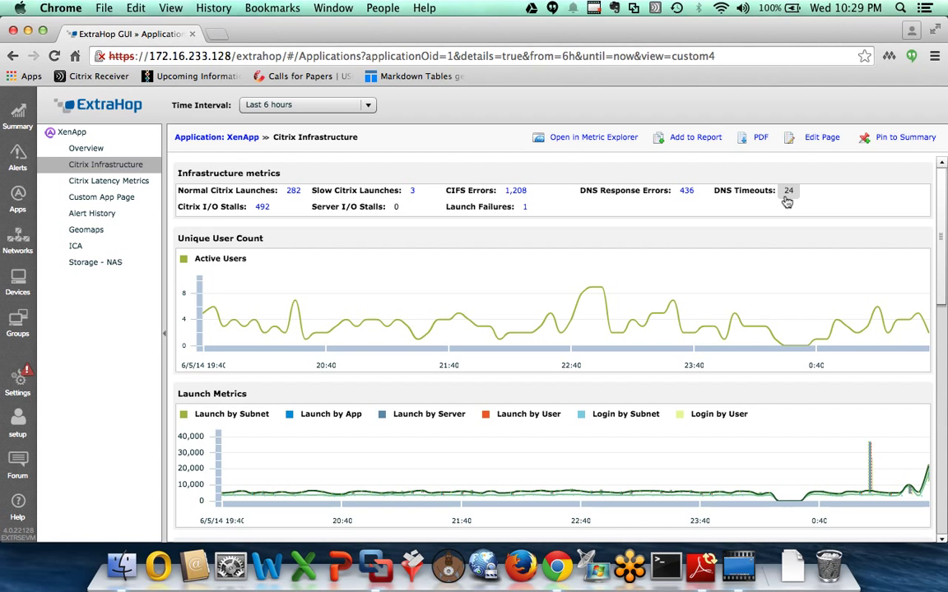
View the detail entries for DNS Response Errors and DNS Timeouts, closing each detail view.
{"action": "left_click", "coordinate": [686, 190]}
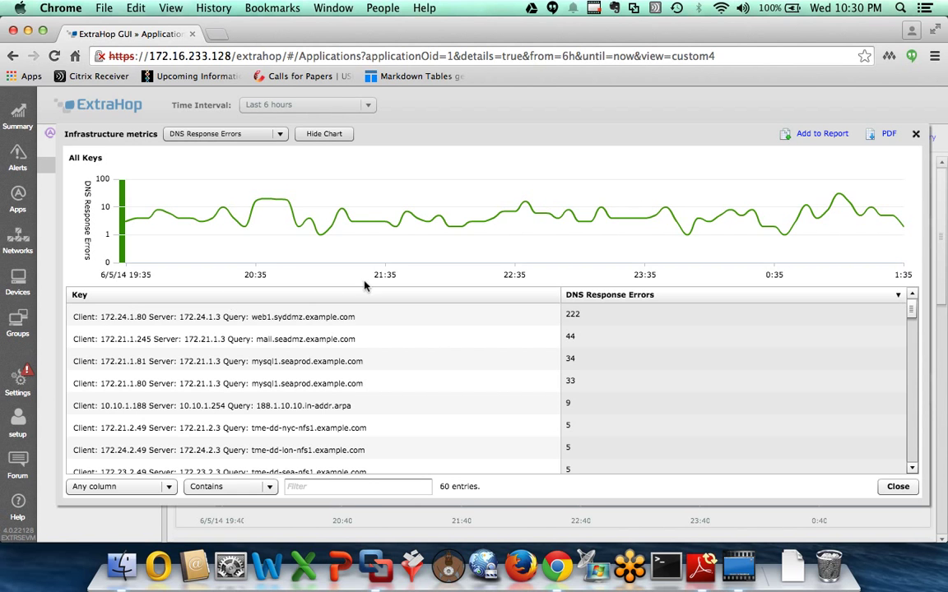
{"action": "left_click", "coordinate": [915, 134]}
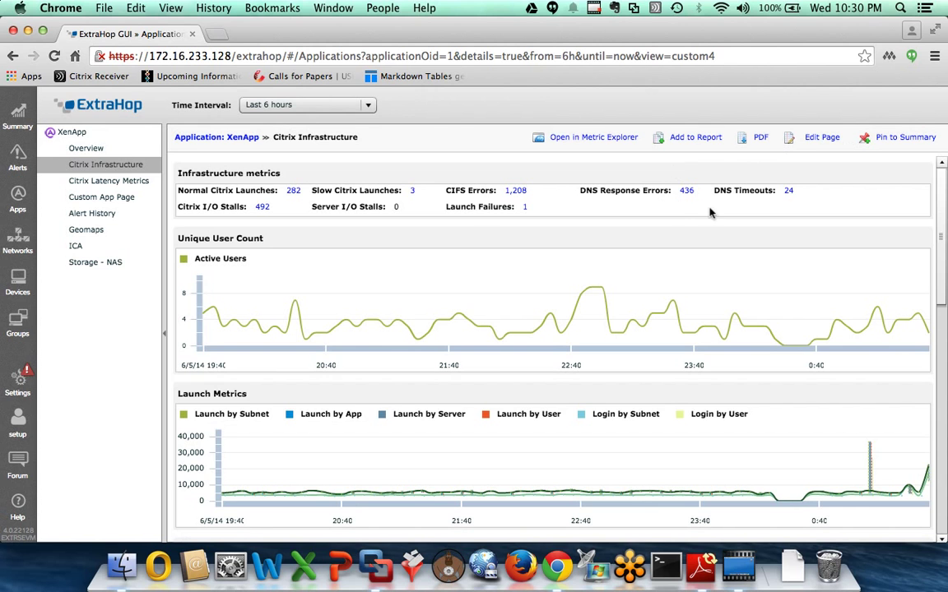
{"action": "left_click", "coordinate": [789, 190]}
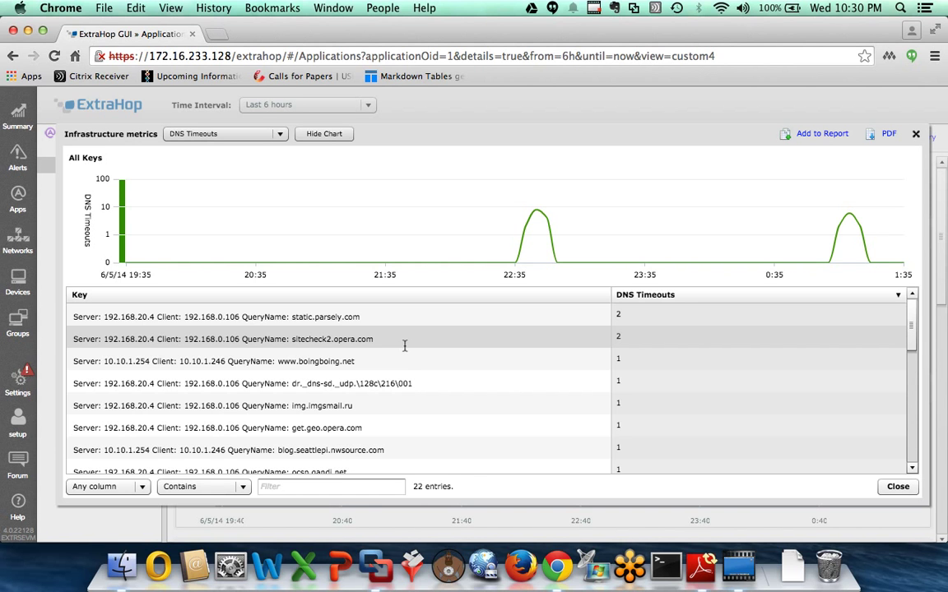
{"action": "left_click", "coordinate": [915, 135]}
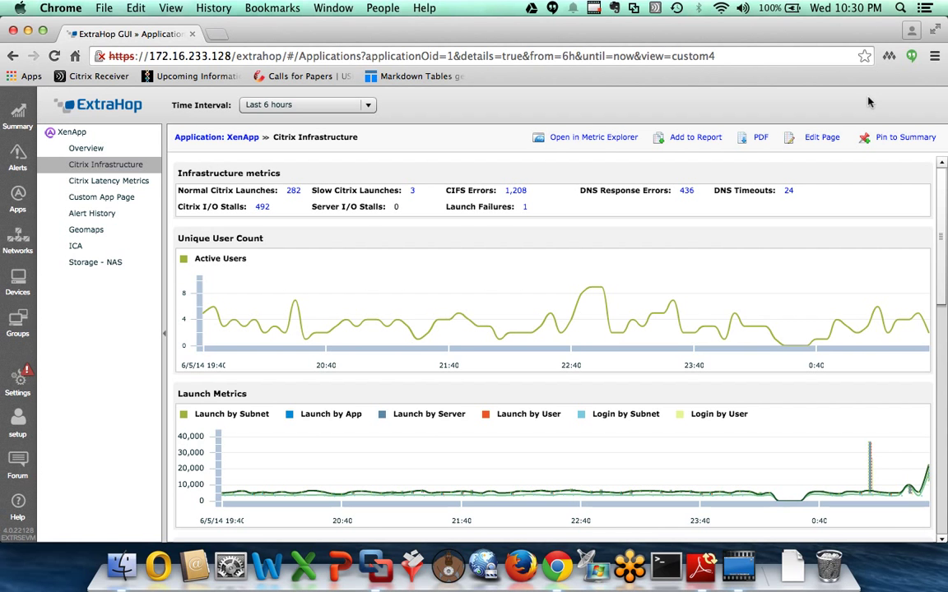
Switch the browser window to full screen and check the Unique User Count chart for detail metrics.
{"action": "mouse_move", "coordinate": [947, 222]}
{"action": "left_mouse_down"}
{"action": "mouse_move", "coordinate": [945, 229]}
{"action": "mouse_move", "coordinate": [945, 214]}
{"action": "left_mouse_up"}
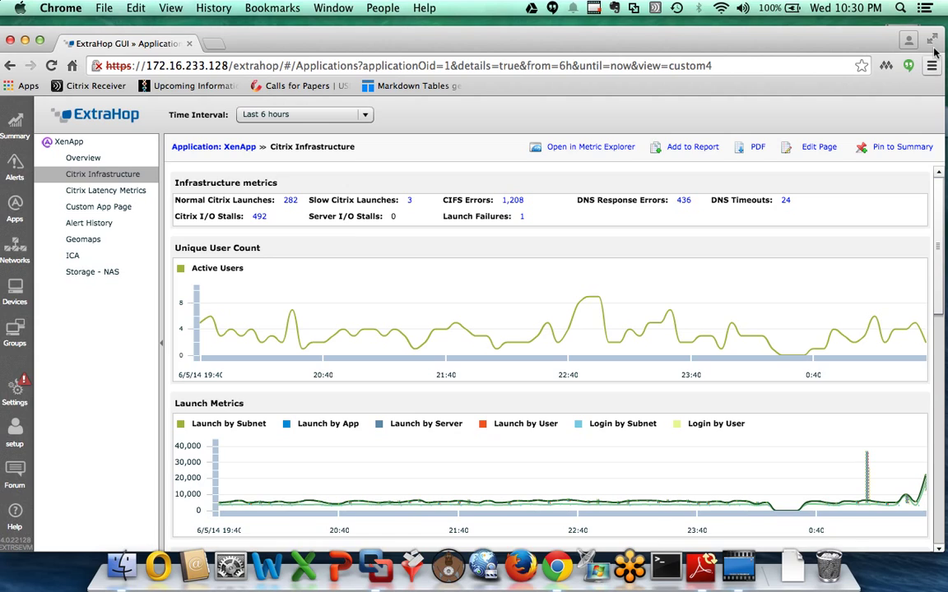
{"action": "left_click", "coordinate": [932, 38]}
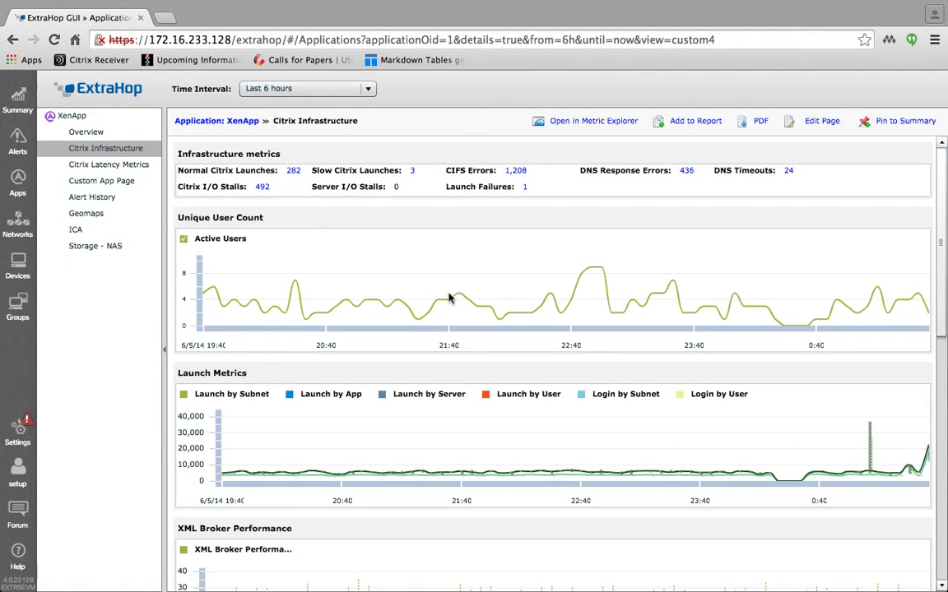
{"action": "left_click", "coordinate": [298, 292]}
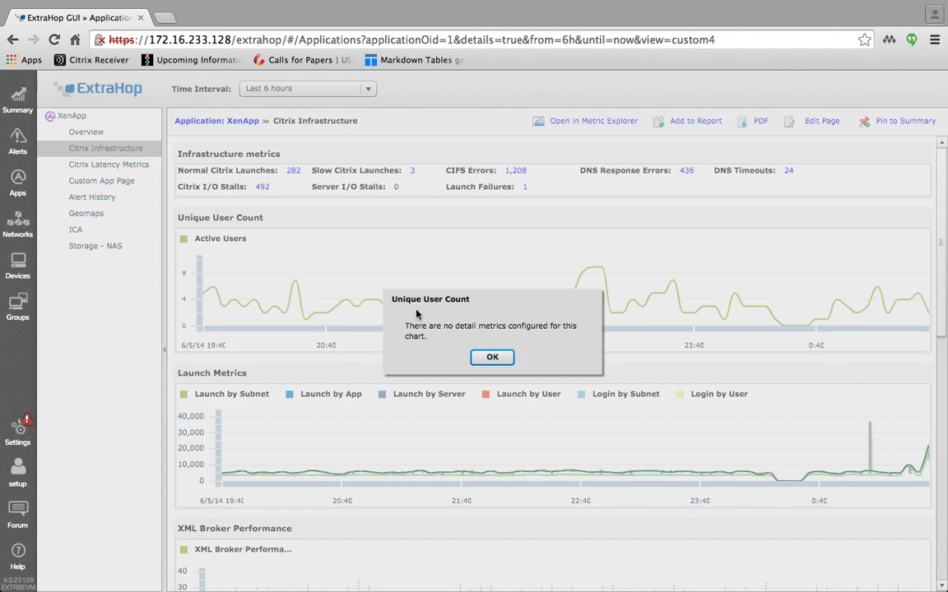
{"action": "left_click", "coordinate": [488, 357]}
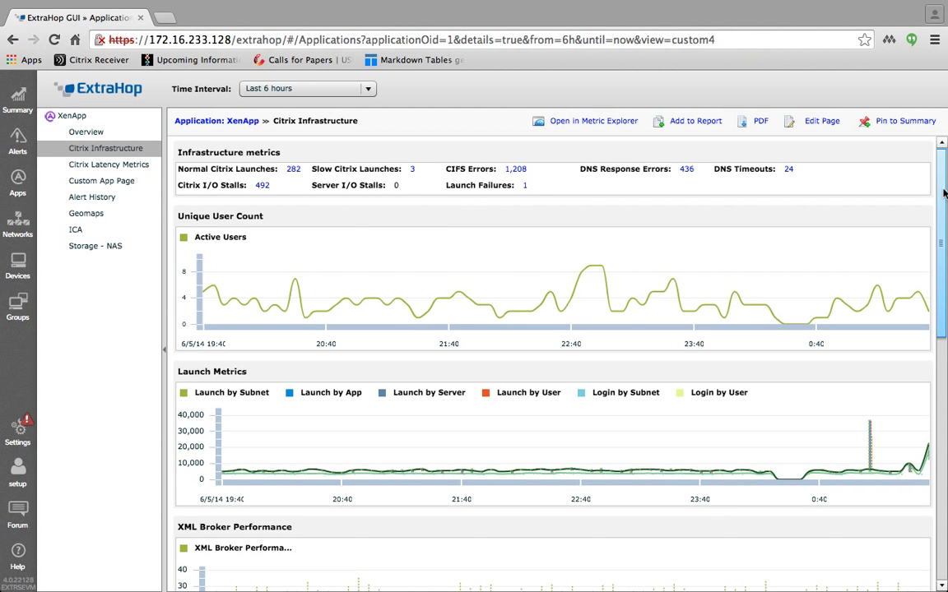
Open the Launch Metrics details by subnet and show the launch times for subnet 192.168.252.0.
{"action": "scroll", "coordinate": [941, 206], "scroll_direction": "down", "scroll_amount": 2}
{"action": "scroll", "coordinate": [944, 223], "scroll_direction": "down", "scroll_amount": 2}
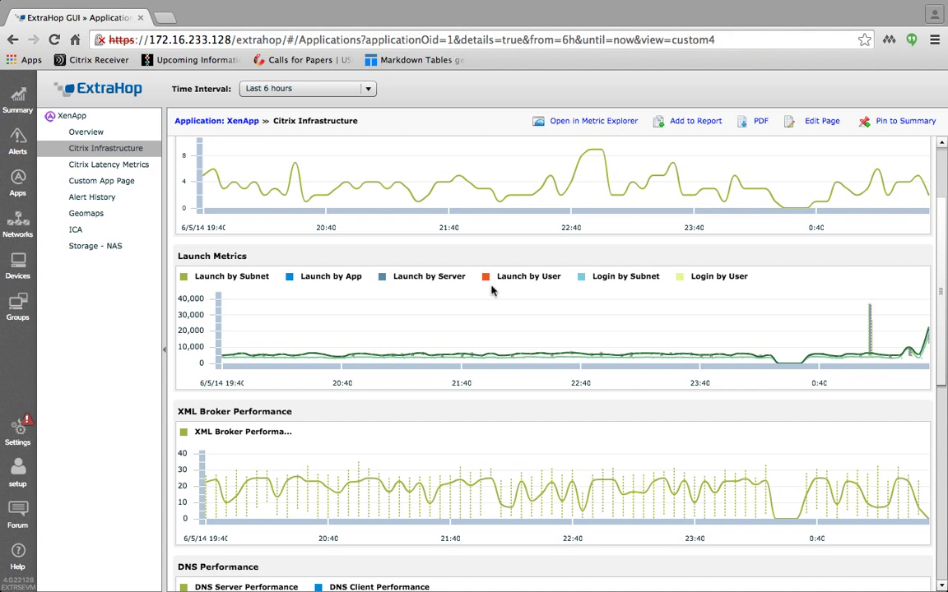
{"action": "left_click", "coordinate": [346, 332]}
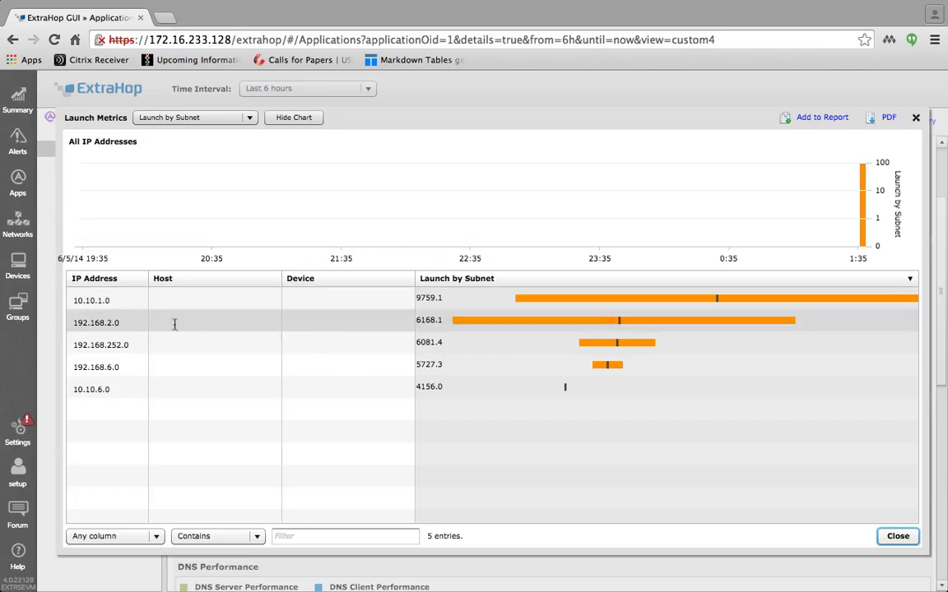
{"action": "double_click", "coordinate": [112, 344]}
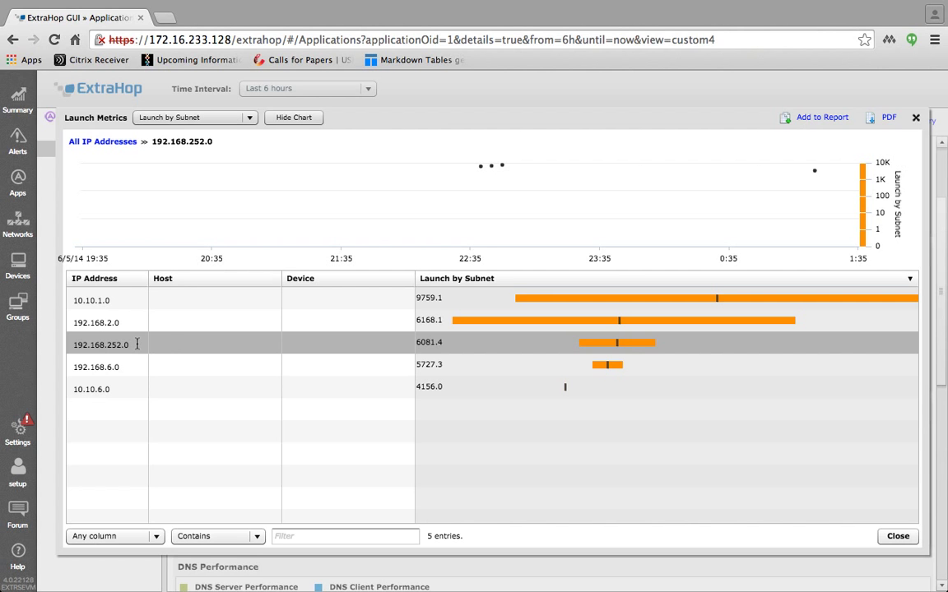
Switch the Launch Metrics details to Launch by App and look through the application entries.
{"action": "left_click", "coordinate": [241, 122]}
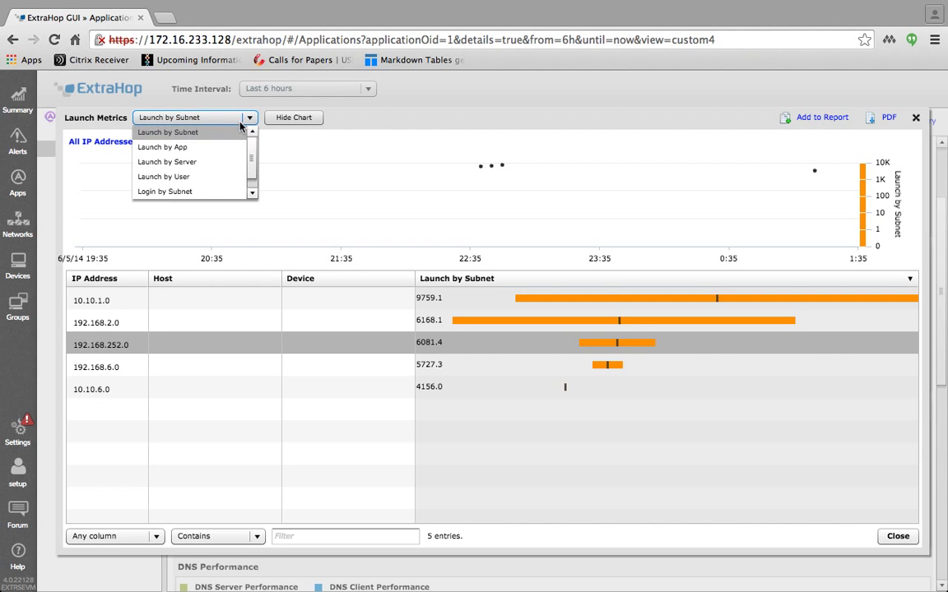
{"action": "left_click", "coordinate": [201, 147]}
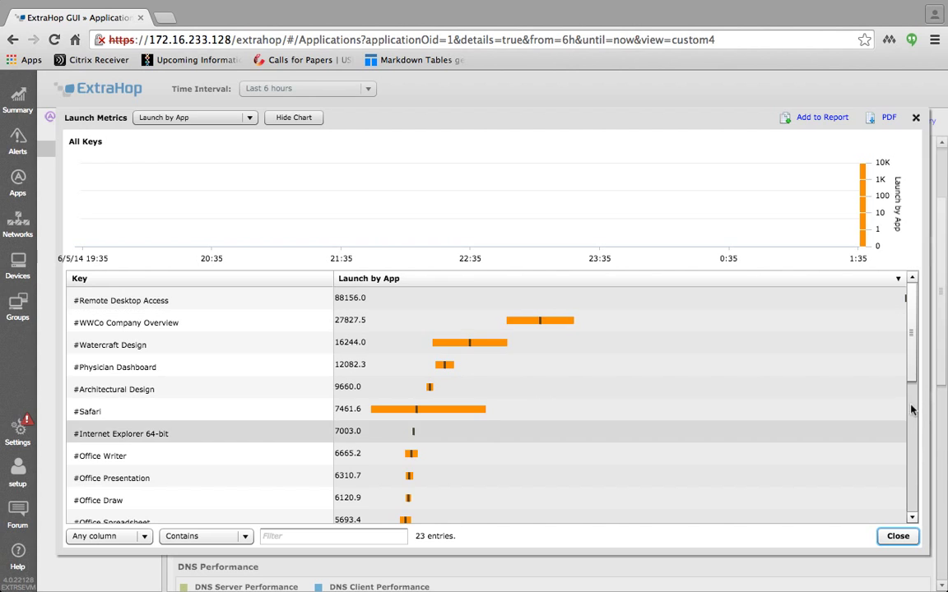
{"action": "left_click_drag", "start_coordinate": [911, 363], "coordinate": [821, 277]}
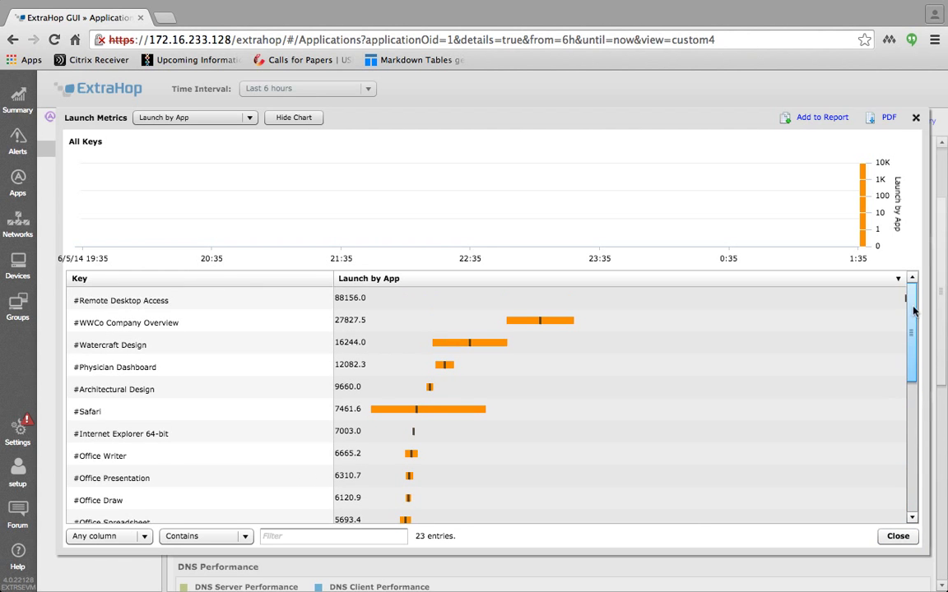
Switch the Launch Metrics details to Launch by Server and Launch by User, looking through the entries of each.
{"action": "left_click", "coordinate": [189, 117]}
{"action": "left_click", "coordinate": [196, 161]}
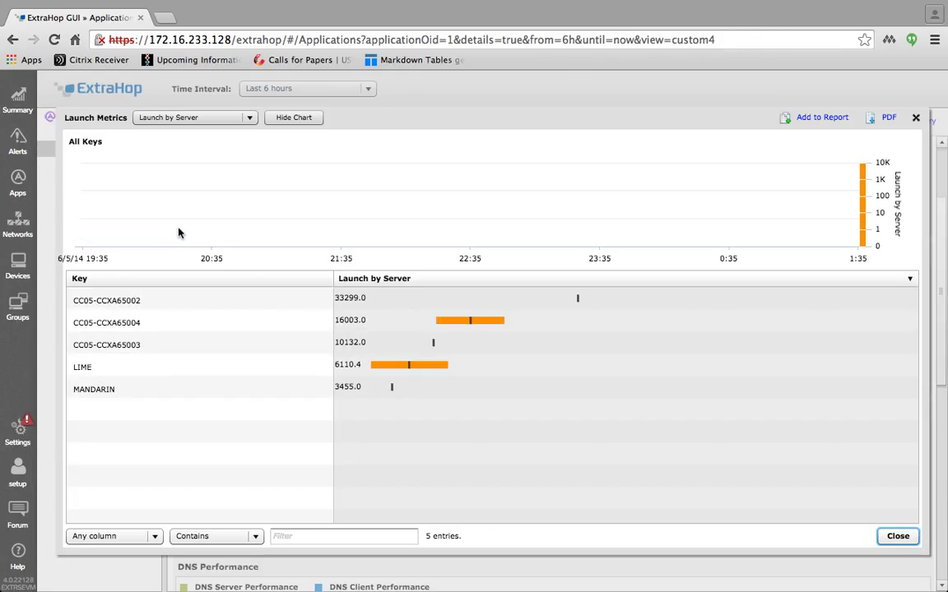
{"action": "left_click", "coordinate": [251, 119]}
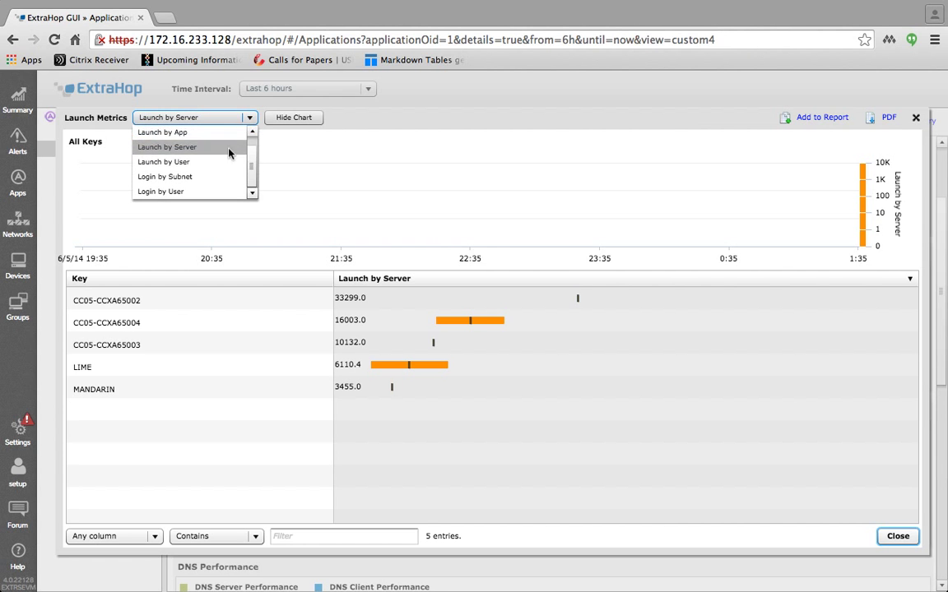
{"action": "left_click", "coordinate": [201, 162]}
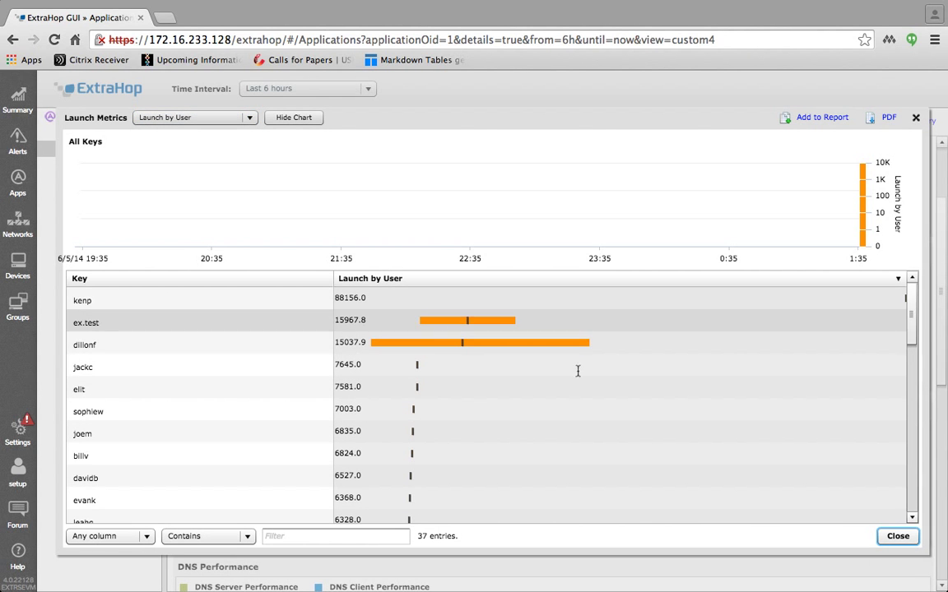
{"action": "left_click_drag", "start_coordinate": [913, 324], "coordinate": [919, 303]}
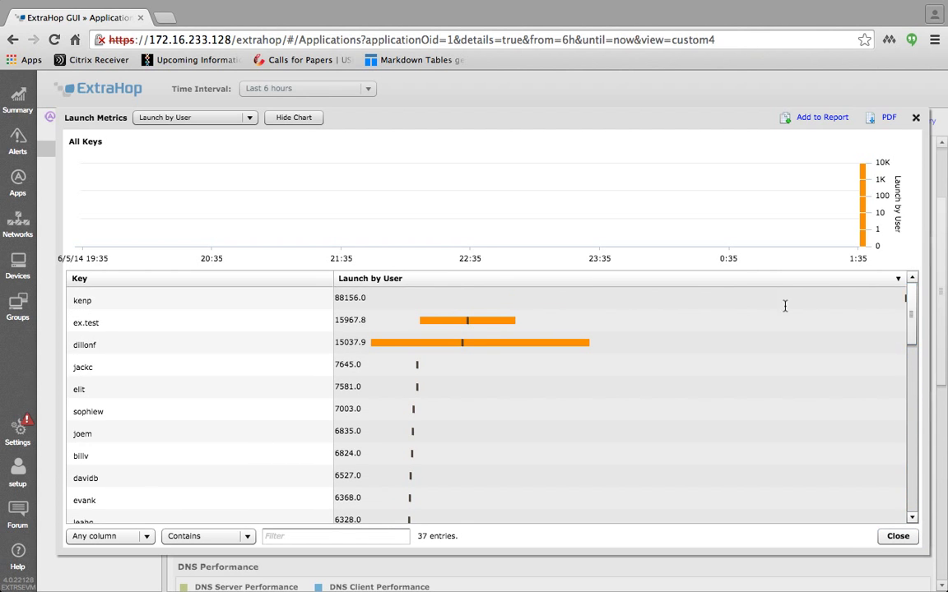
Show the Launch Metrics details for Login by Subnet, followed by Login by User.
{"action": "left_click", "coordinate": [205, 119]}
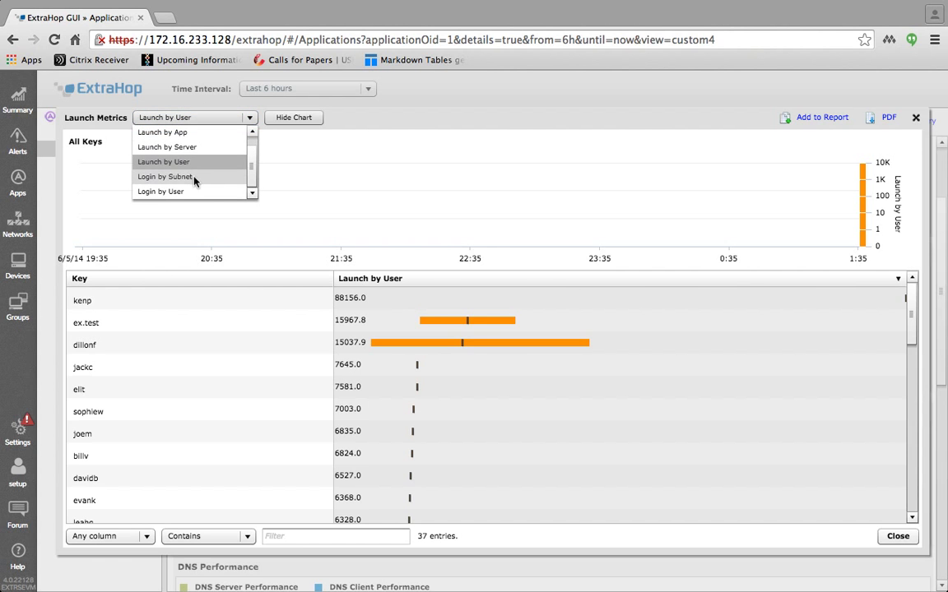
{"action": "left_click", "coordinate": [194, 177]}
{"action": "left_click", "coordinate": [224, 118]}
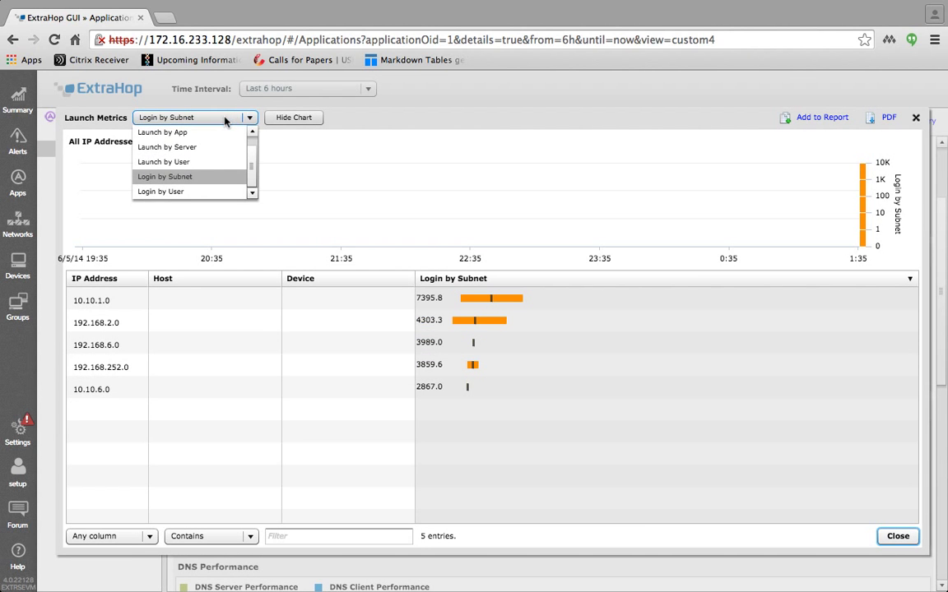
{"action": "left_click", "coordinate": [195, 191]}
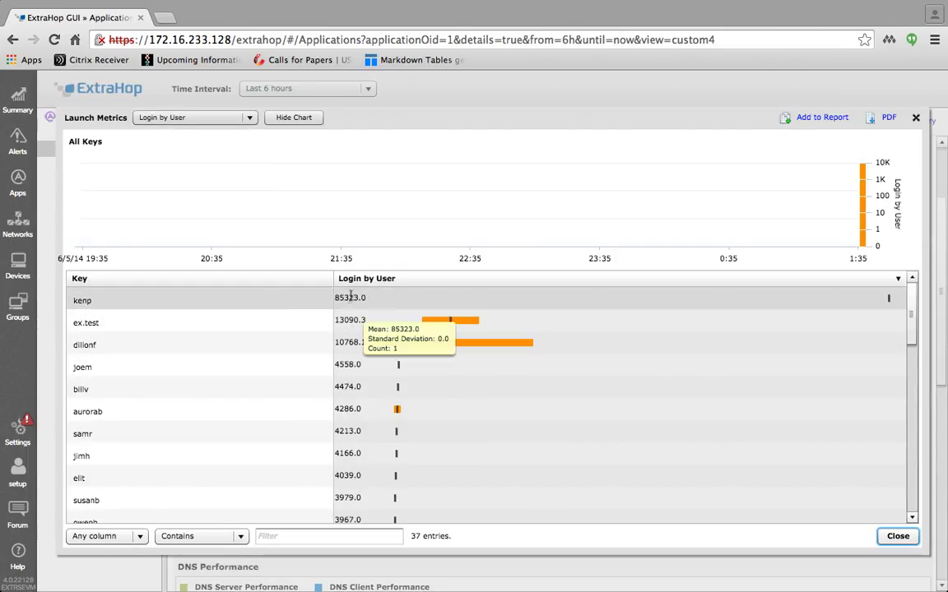
Return to Launch by User to compare launch times with the login times, and close the Launch Metrics details.
{"action": "left_click", "coordinate": [221, 119]}
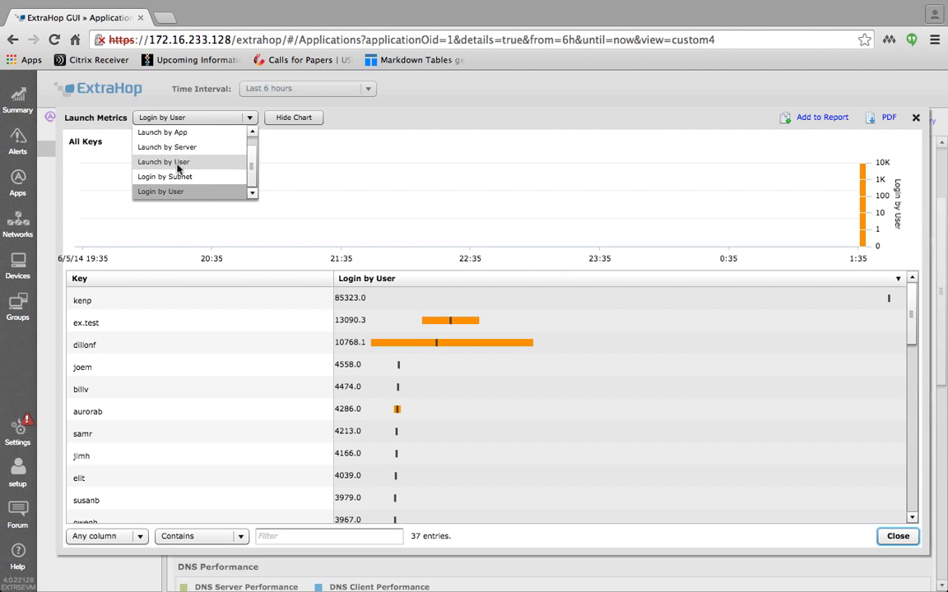
{"action": "left_click", "coordinate": [182, 161]}
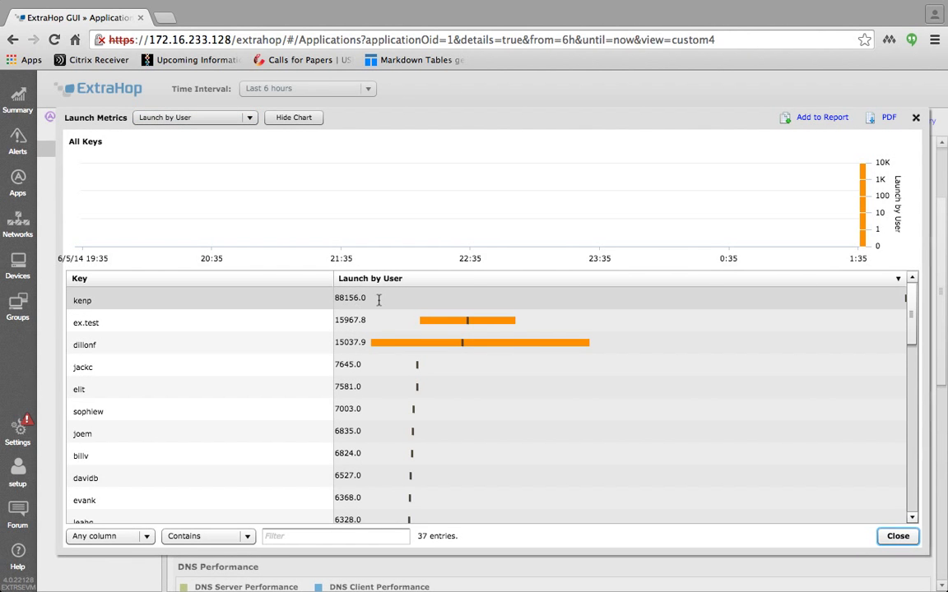
{"action": "mouse_move", "coordinate": [378, 301]}
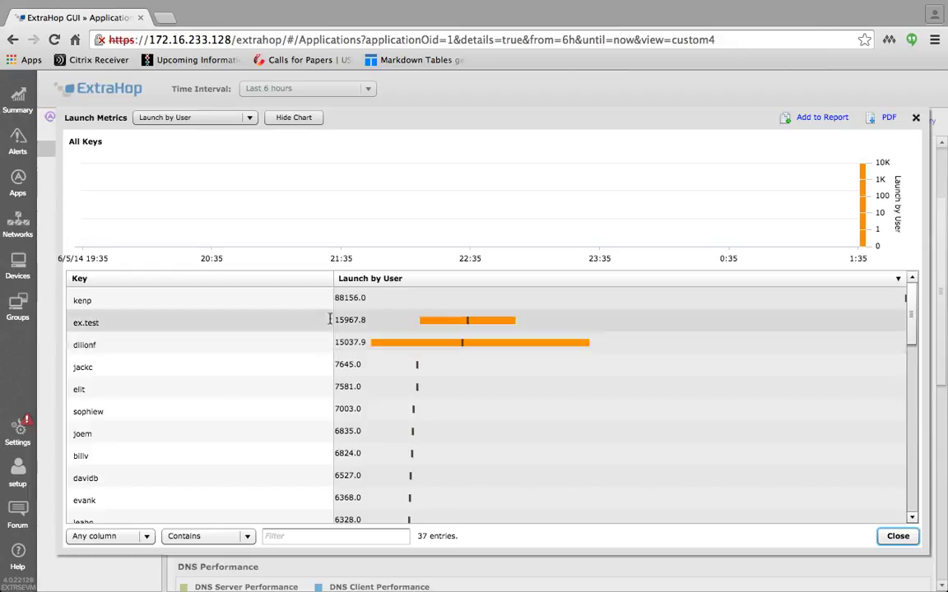
{"action": "mouse_move", "coordinate": [881, 162]}
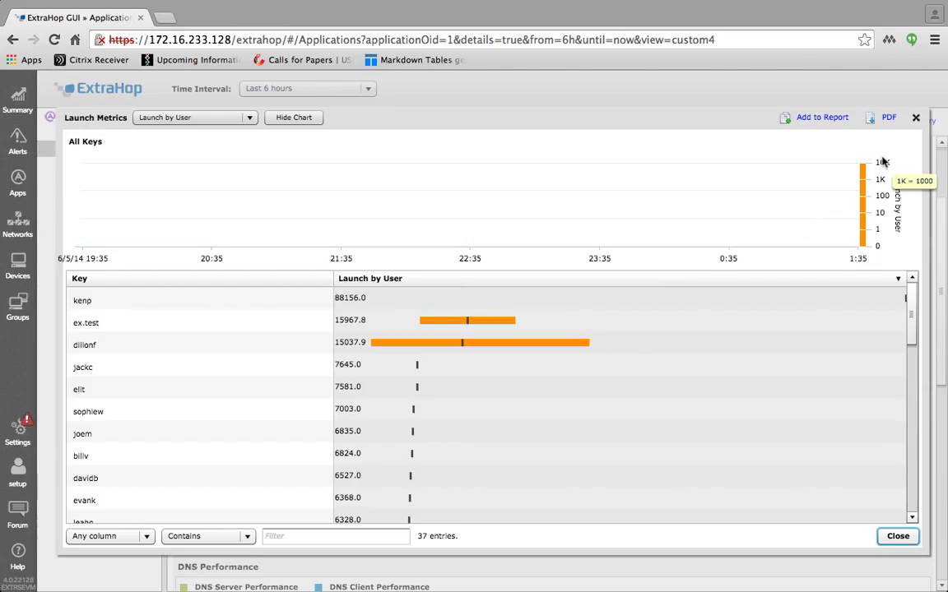
{"action": "left_click", "coordinate": [914, 117]}
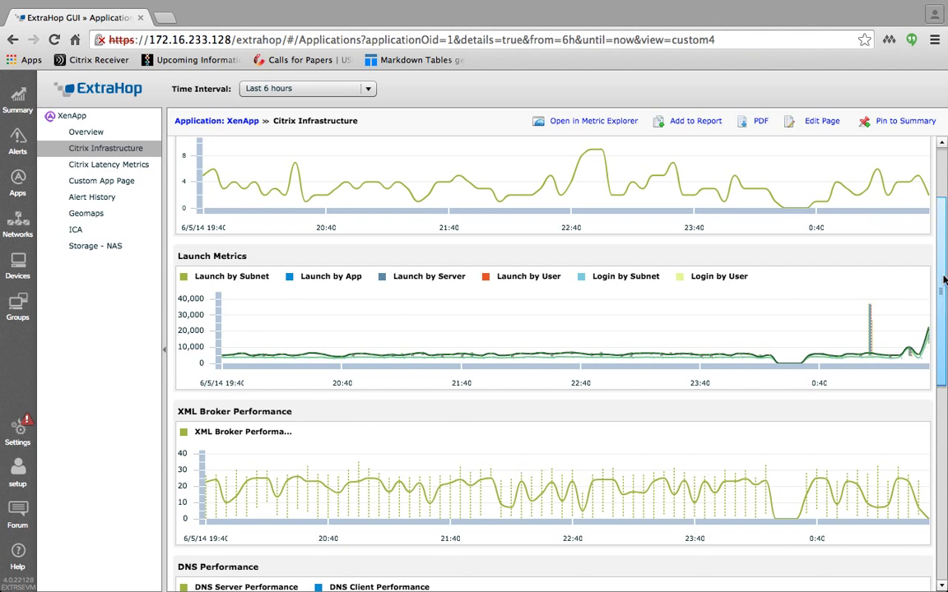
Open the XML Broker Performance details, look through the performance of every listed IP address, and close the details.
{"action": "scroll", "coordinate": [471, 257], "scroll_direction": "down", "scroll_amount": 6}
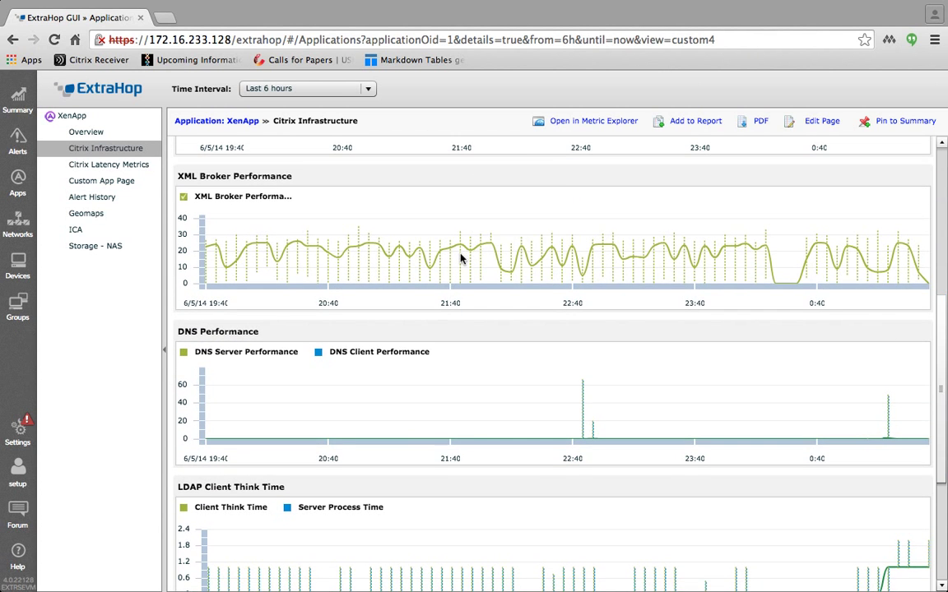
{"action": "left_click", "coordinate": [462, 259]}
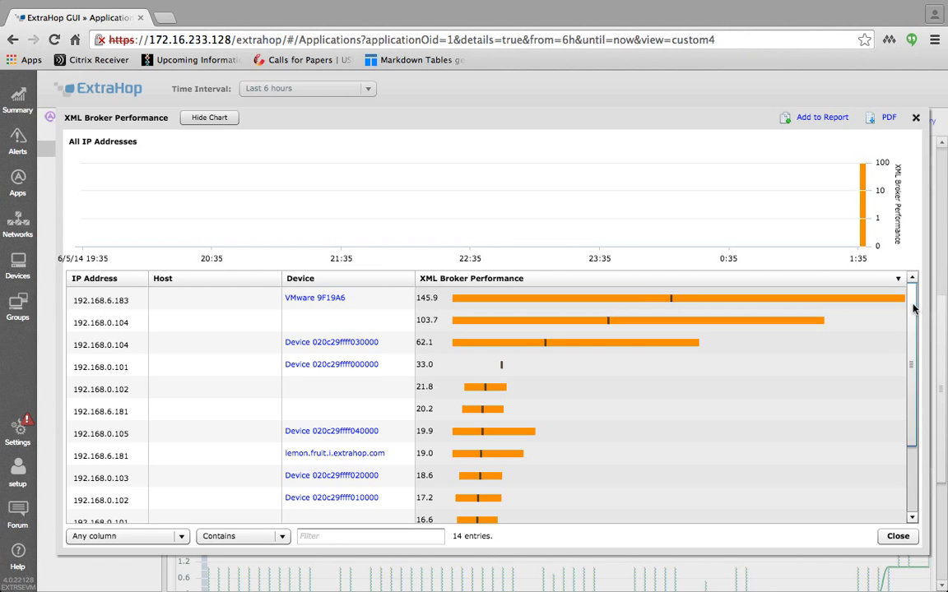
{"action": "mouse_move", "coordinate": [912, 302]}
{"action": "left_mouse_down"}
{"action": "mouse_move", "coordinate": [911, 362]}
{"action": "mouse_move", "coordinate": [910, 314]}
{"action": "left_mouse_up"}
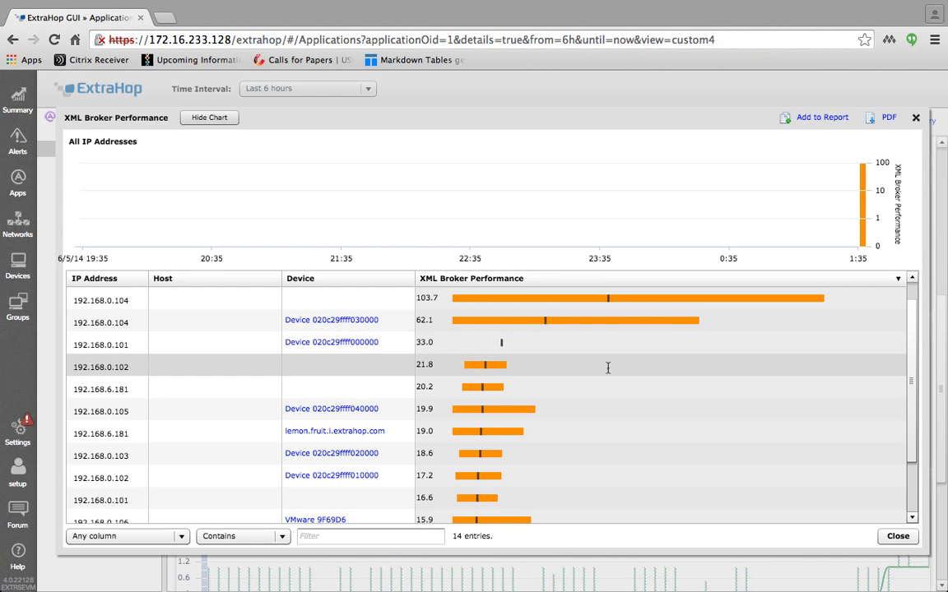
{"action": "scroll", "coordinate": [913, 333], "scroll_direction": "up", "scroll_amount": 1}
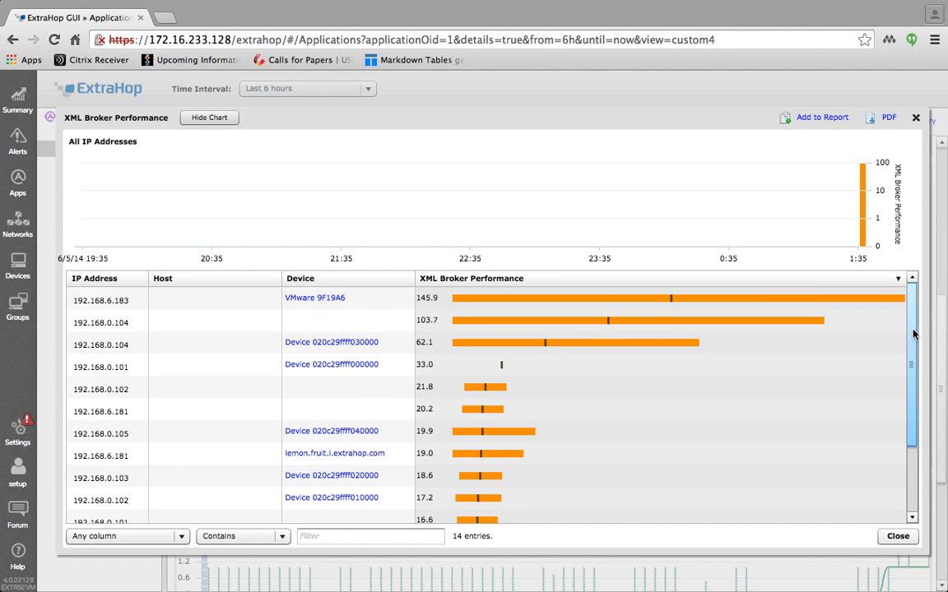
{"action": "scroll", "coordinate": [913, 333], "scroll_direction": "down", "scroll_amount": 3}
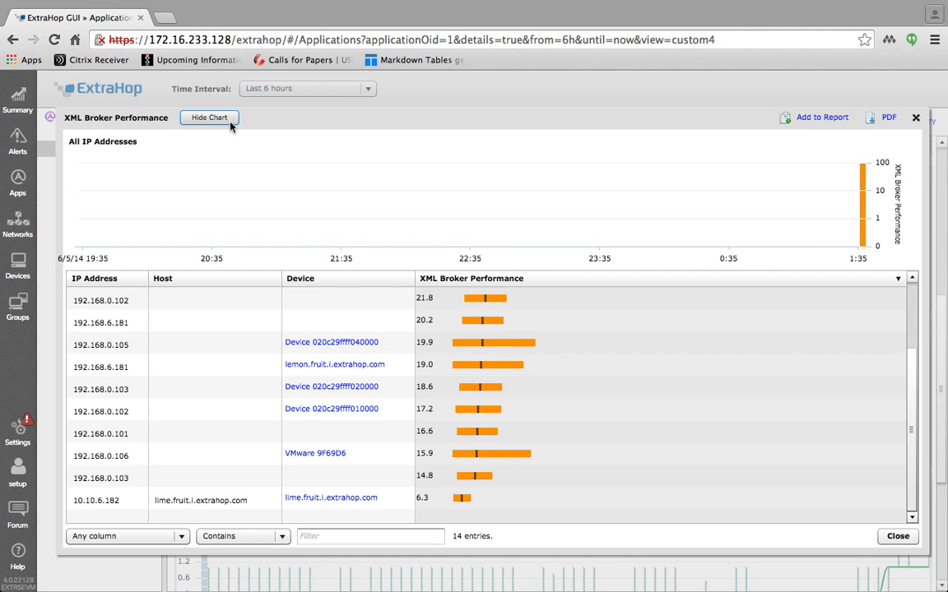
{"action": "scroll", "coordinate": [910, 311], "scroll_direction": "up", "scroll_amount": 3}
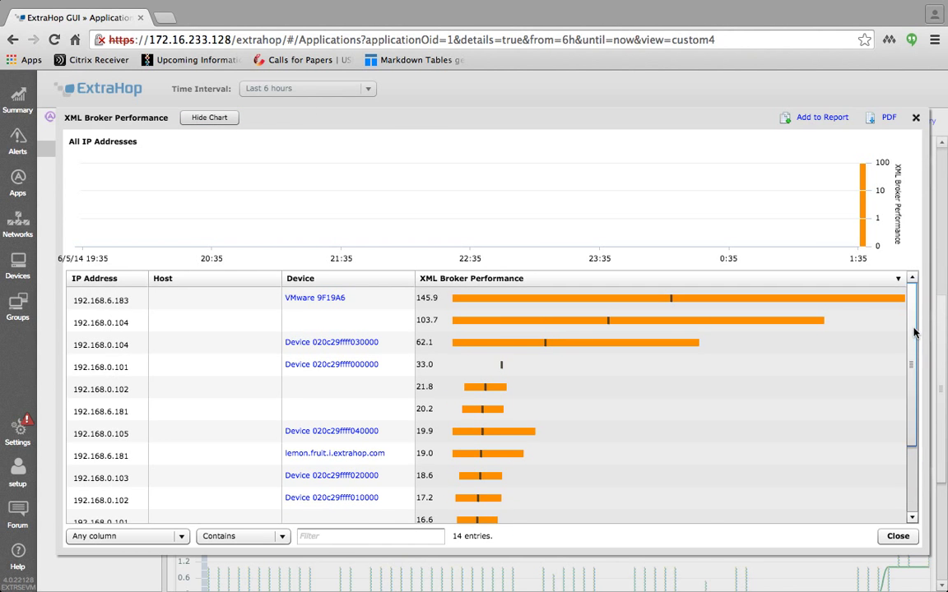
{"action": "scroll", "coordinate": [911, 420], "scroll_direction": "down", "scroll_amount": 3}
{"action": "mouse_move", "coordinate": [464, 453]}
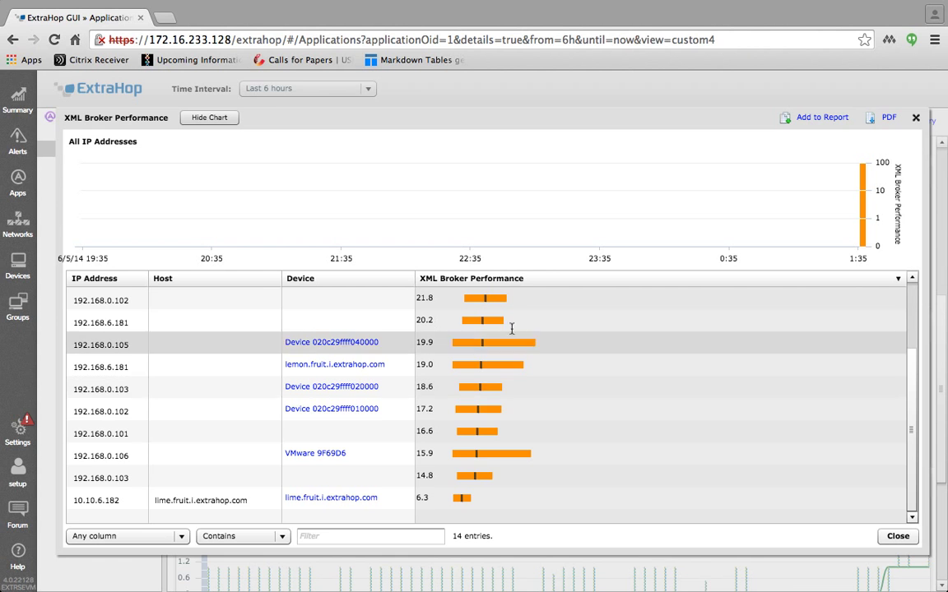
{"action": "left_click", "coordinate": [916, 118]}
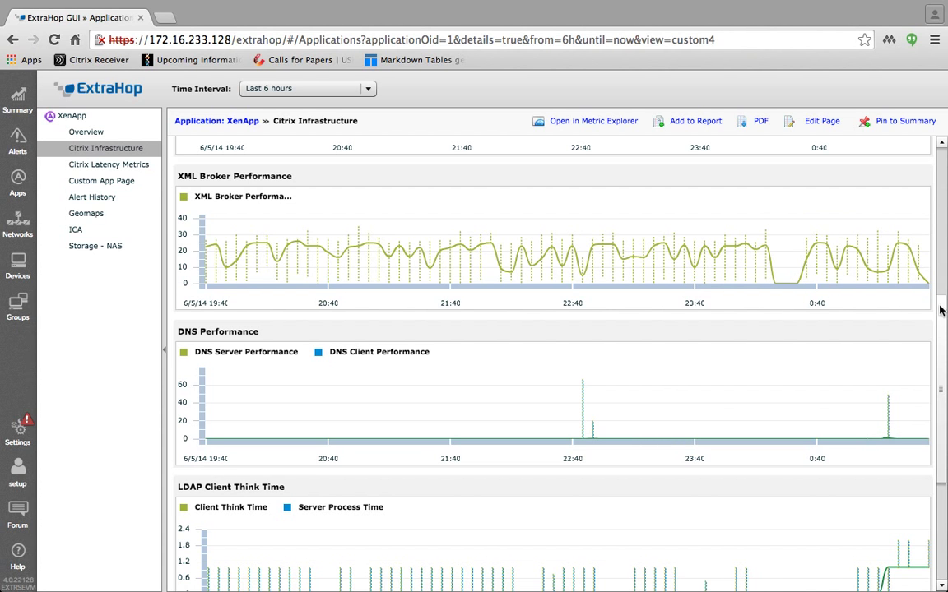
Examine the DNS Performance details for DNS Server Performance and DNS Client Performance, closing the details when done.
{"action": "left_click_drag", "start_coordinate": [942, 312], "coordinate": [944, 333]}
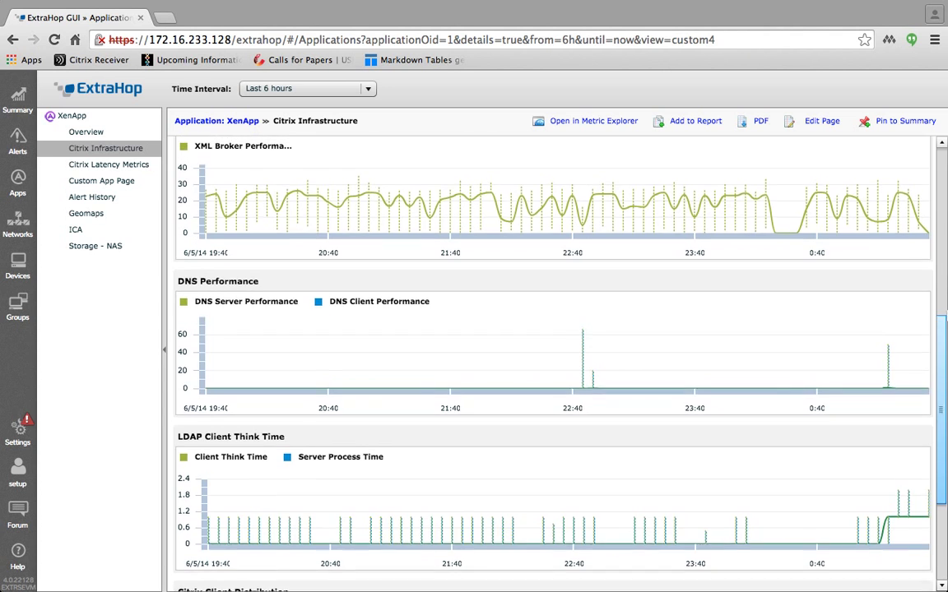
{"action": "left_click", "coordinate": [607, 350]}
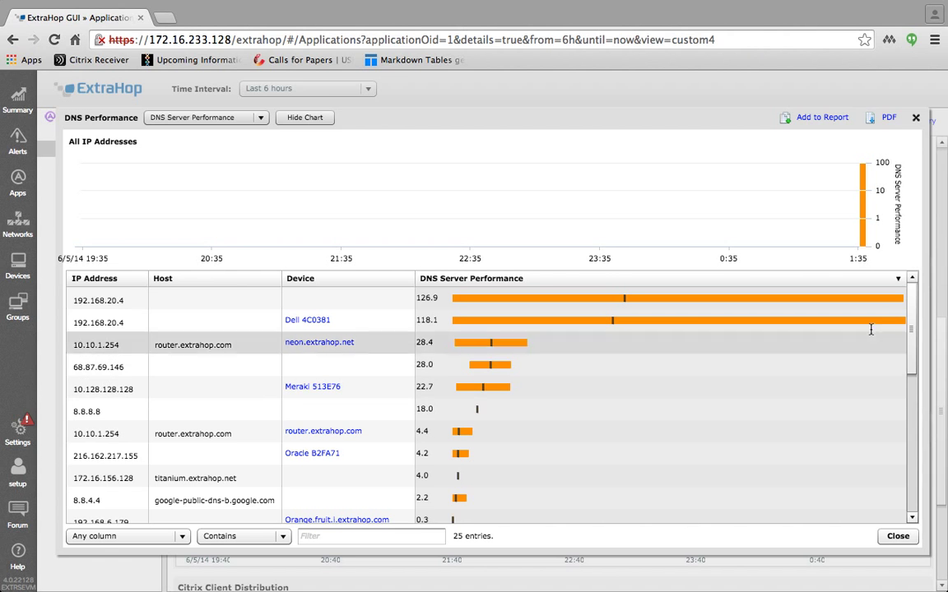
{"action": "left_click_drag", "start_coordinate": [910, 330], "coordinate": [903, 296]}
{"action": "left_click", "coordinate": [202, 117]}
{"action": "left_click", "coordinate": [194, 146]}
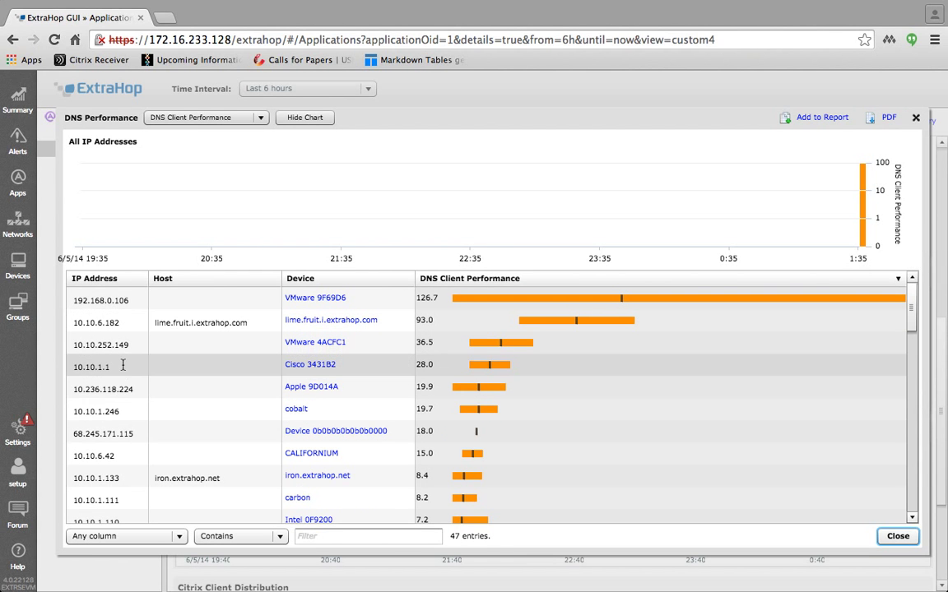
{"action": "mouse_move", "coordinate": [913, 301]}
{"action": "left_mouse_down"}
{"action": "mouse_move", "coordinate": [915, 393]}
{"action": "mouse_move", "coordinate": [913, 306]}
{"action": "left_mouse_up"}
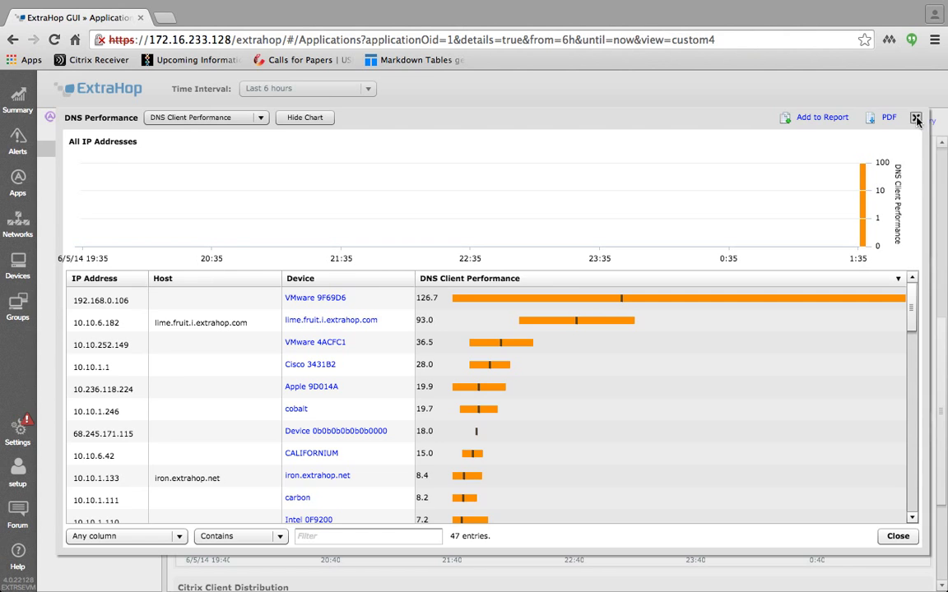
{"action": "left_click", "coordinate": [916, 118]}
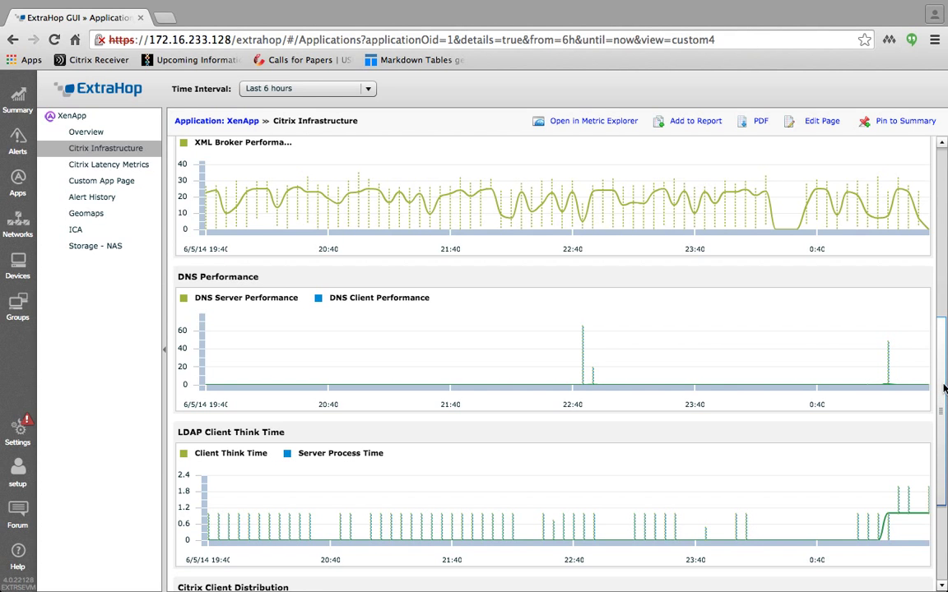
Open the LDAP Client Think Time details, look through the entries, and check Server Process Time for the listed servers.
{"action": "left_click_drag", "start_coordinate": [943, 387], "coordinate": [946, 450]}
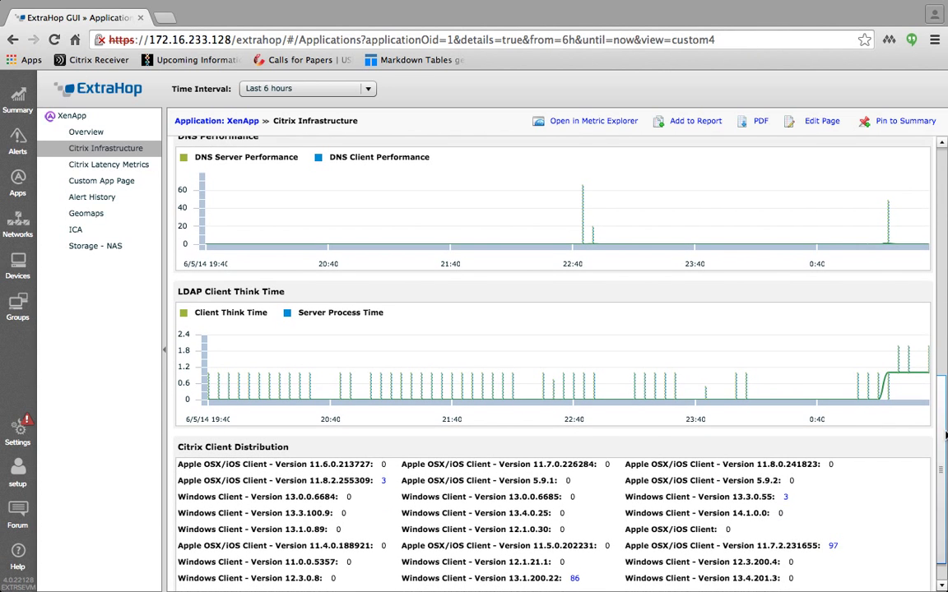
{"action": "left_click", "coordinate": [611, 390]}
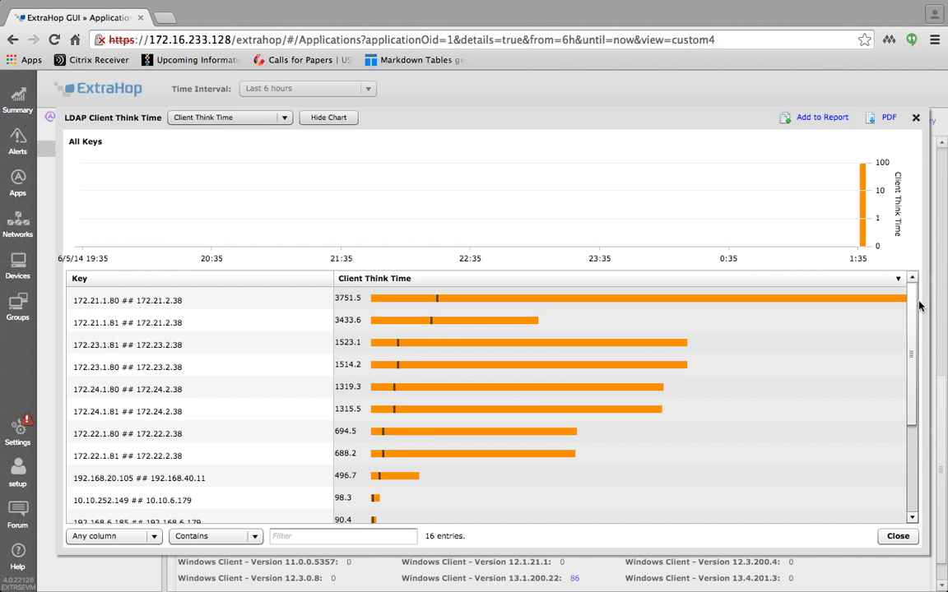
{"action": "scroll", "coordinate": [917, 311], "scroll_direction": "down", "scroll_amount": 5}
{"action": "scroll", "coordinate": [904, 296], "scroll_direction": "up", "scroll_amount": 5}
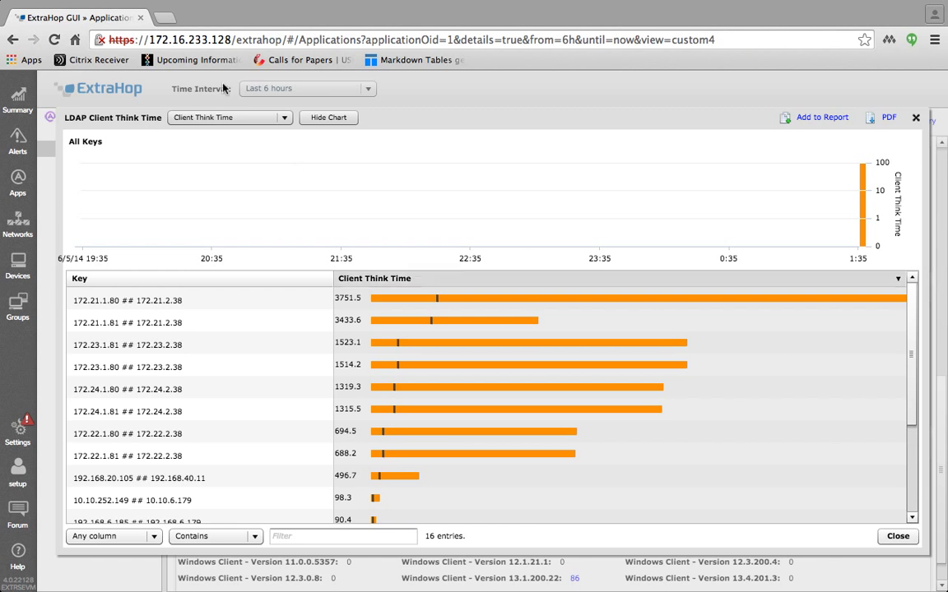
{"action": "left_click", "coordinate": [247, 118]}
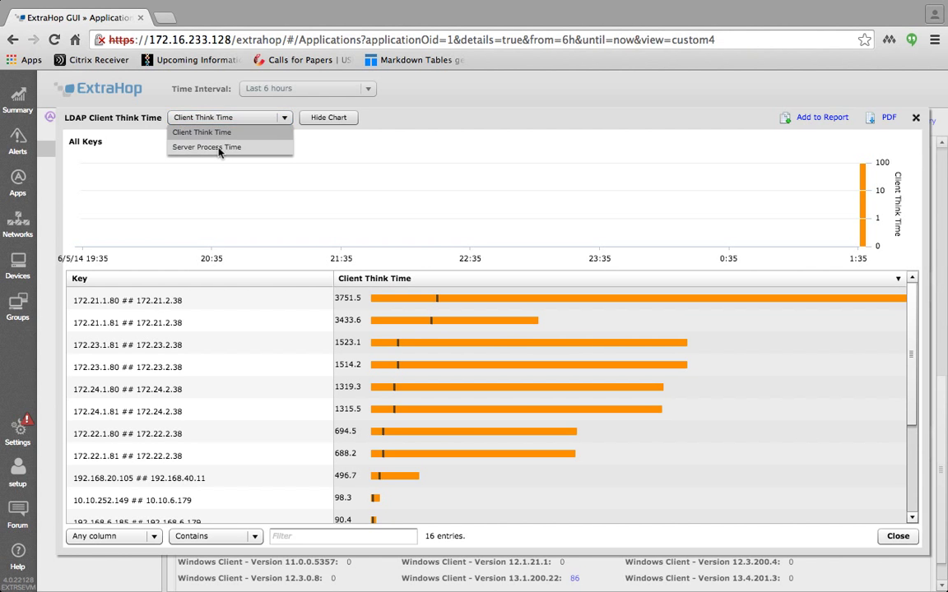
{"action": "left_click", "coordinate": [209, 145]}
{"action": "mouse_move", "coordinate": [374, 322]}
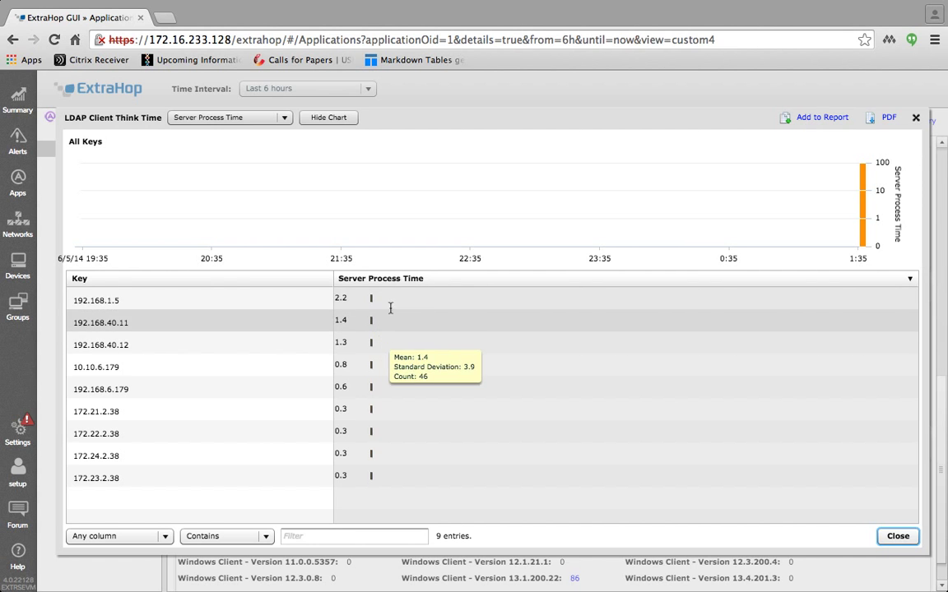
Return to Client Think Time, check the mean and standard deviation of the slowest entries, and close the LDAP details.
{"action": "left_click", "coordinate": [246, 117]}
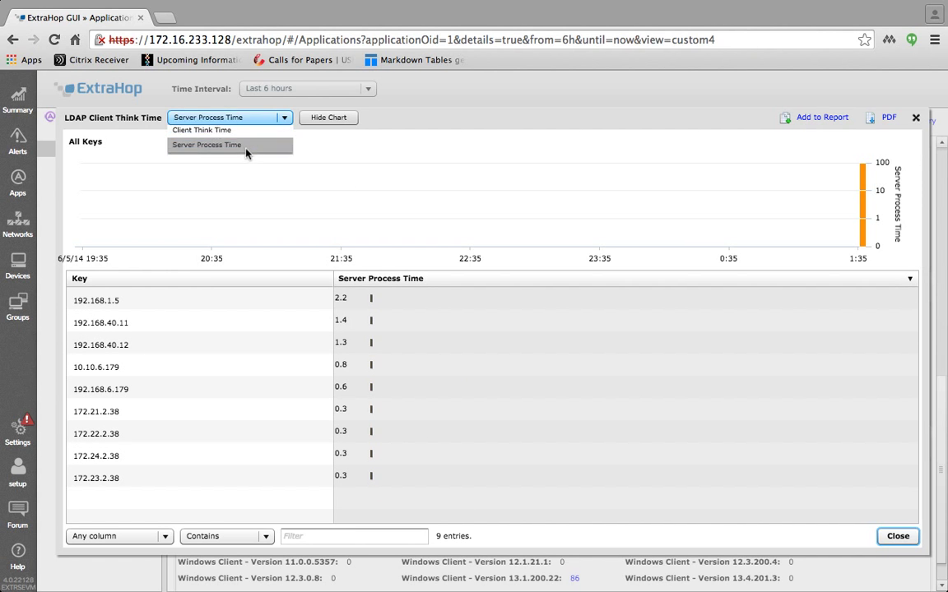
{"action": "left_click", "coordinate": [201, 130]}
{"action": "mouse_move", "coordinate": [398, 299]}
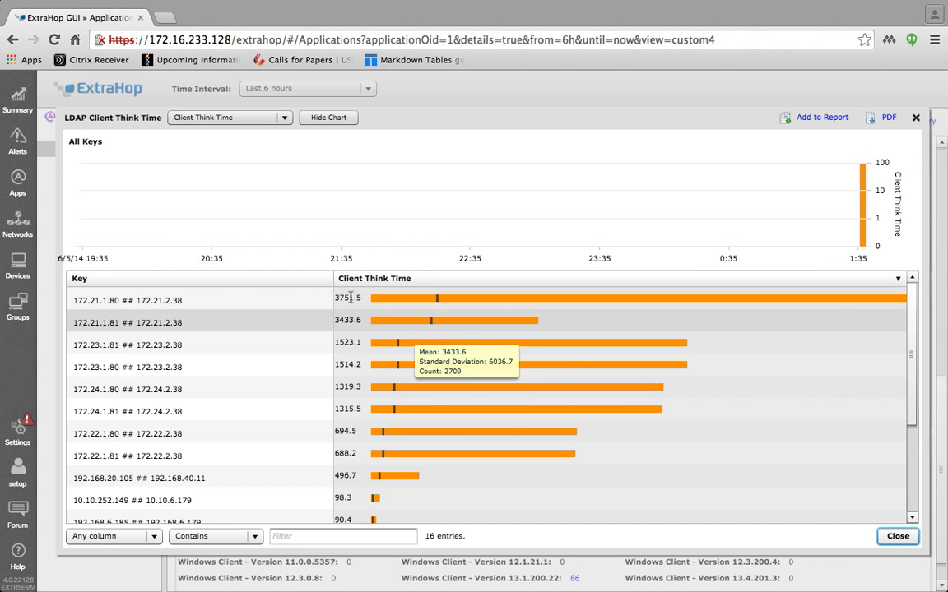
{"action": "mouse_move", "coordinate": [406, 335]}
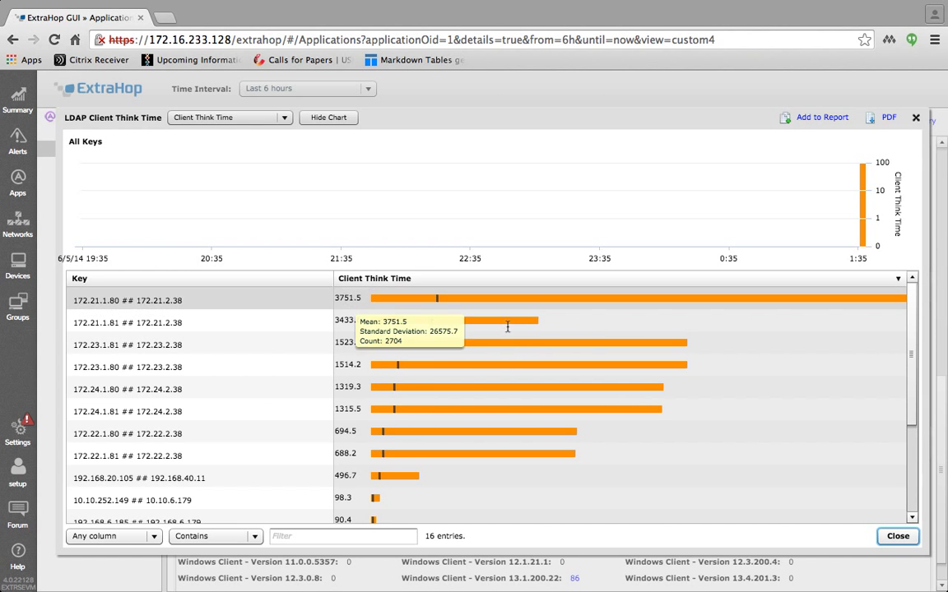
{"action": "mouse_move", "coordinate": [489, 296]}
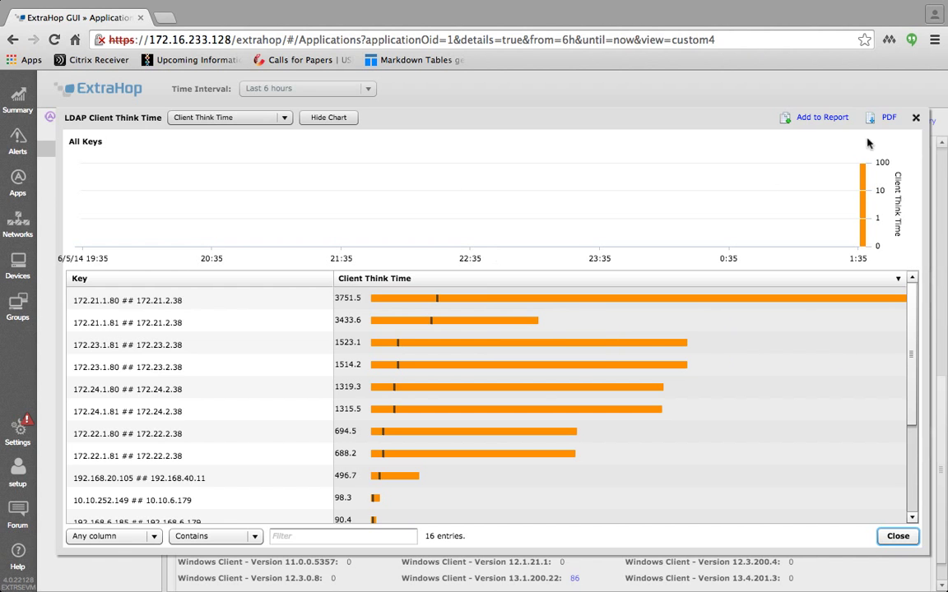
{"action": "left_click", "coordinate": [916, 118]}
{"action": "left_click_drag", "start_coordinate": [943, 456], "coordinate": [888, 514]}
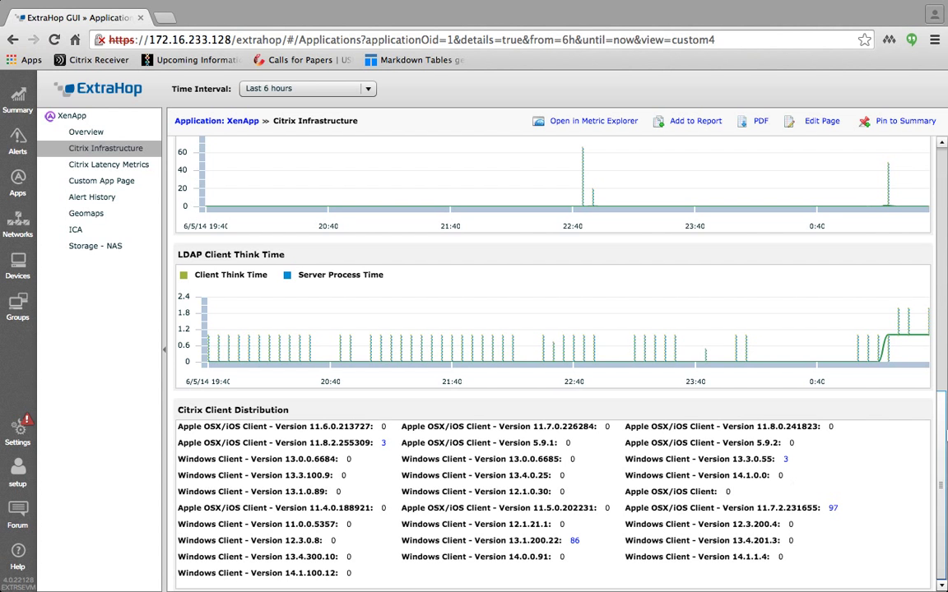
Open the Citrix Client Distribution details for Apple OSX/iOS Client Version 11.7.2.231655, look through the listed users, and close them.
{"action": "left_click_drag", "start_coordinate": [942, 487], "coordinate": [942, 511]}
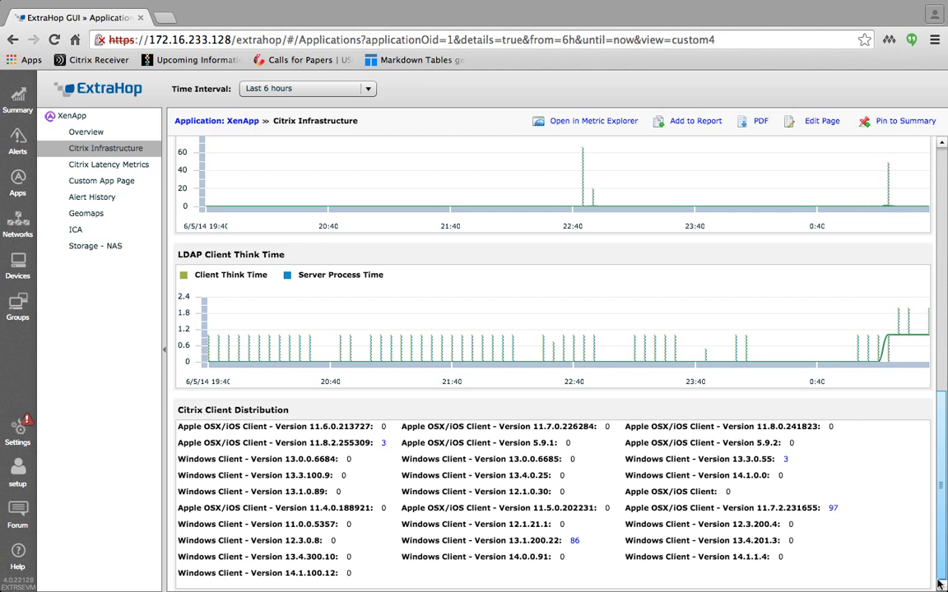
{"action": "left_click", "coordinate": [833, 509]}
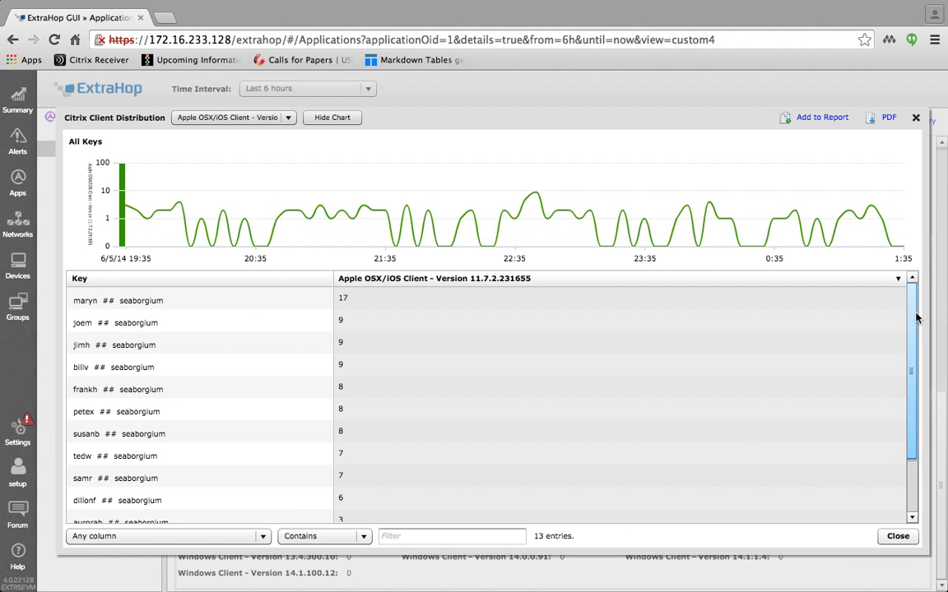
{"action": "scroll", "coordinate": [910, 388], "scroll_direction": "down", "scroll_amount": 2}
{"action": "left_click_drag", "start_coordinate": [910, 388], "coordinate": [913, 278]}
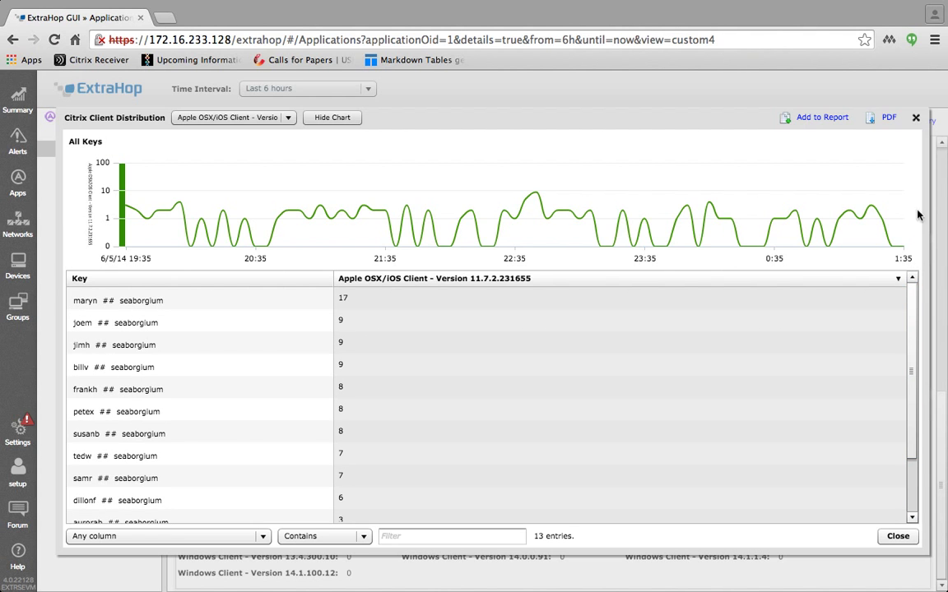
{"action": "left_click", "coordinate": [915, 119]}
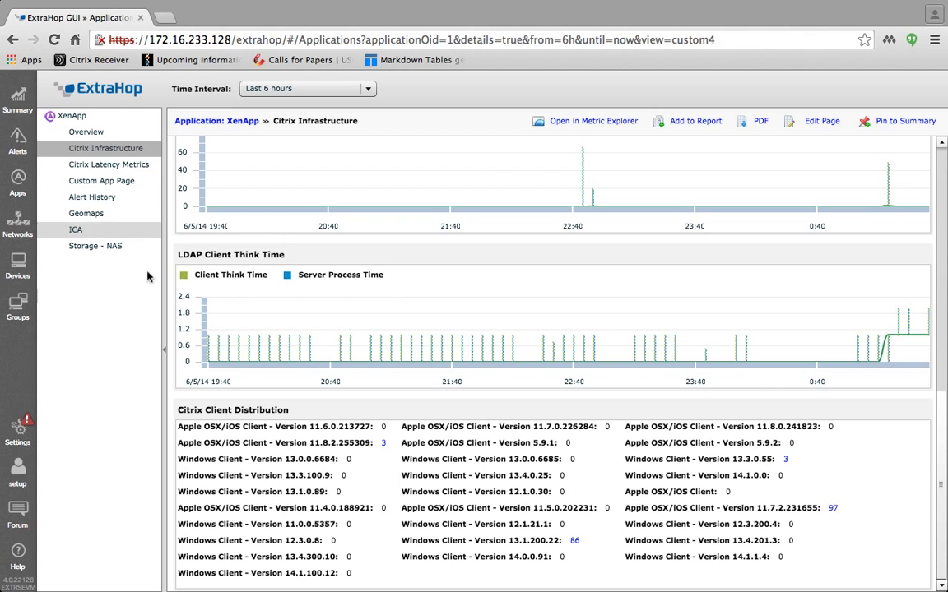
On the Citrix Latency Metrics page, examine the Latency by Subnet details and the subnets' statistics, closing the details when done.
{"action": "scroll", "coordinate": [451, 263], "scroll_direction": "up", "scroll_amount": 1}
{"action": "left_click", "coordinate": [92, 166]}
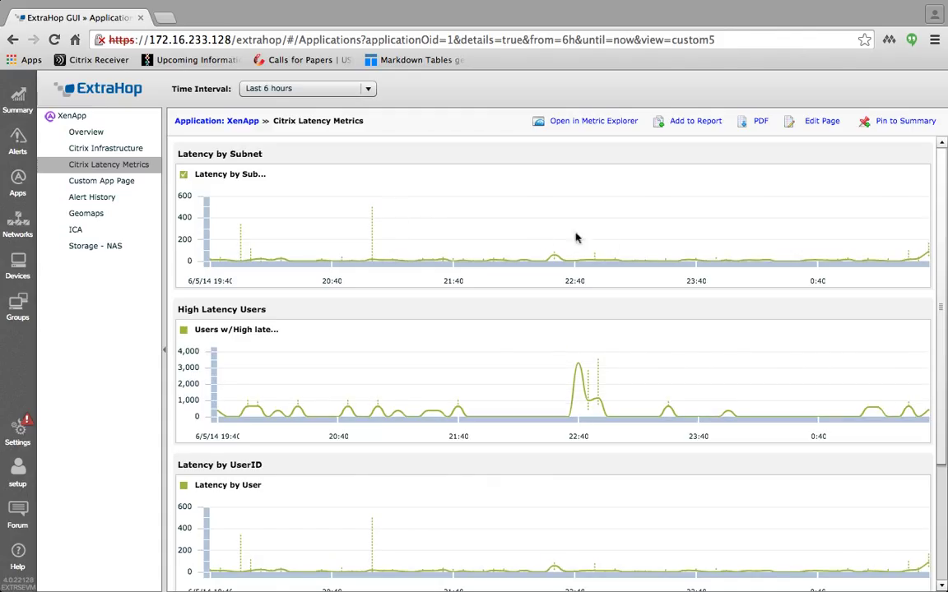
{"action": "left_click", "coordinate": [319, 216]}
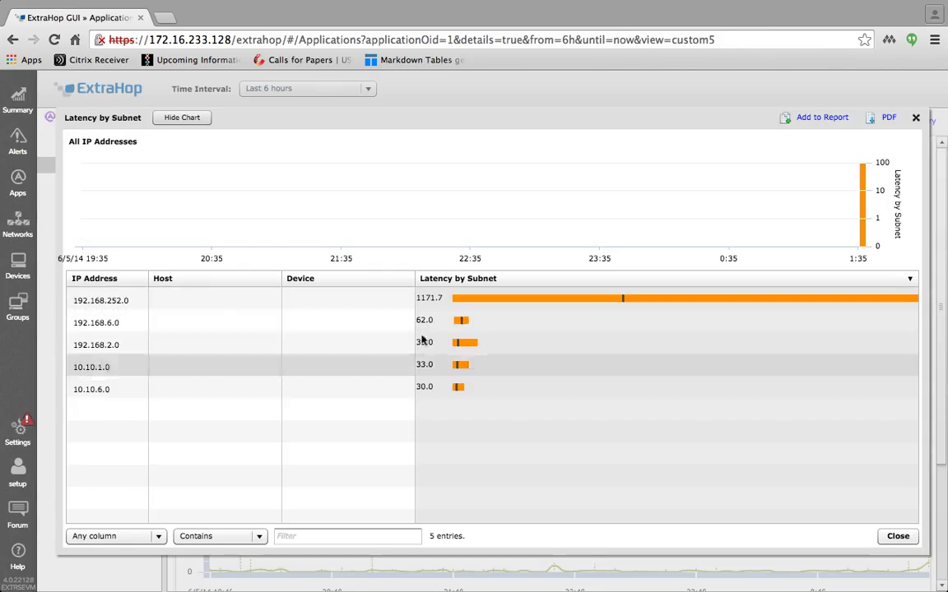
{"action": "mouse_move", "coordinate": [482, 298]}
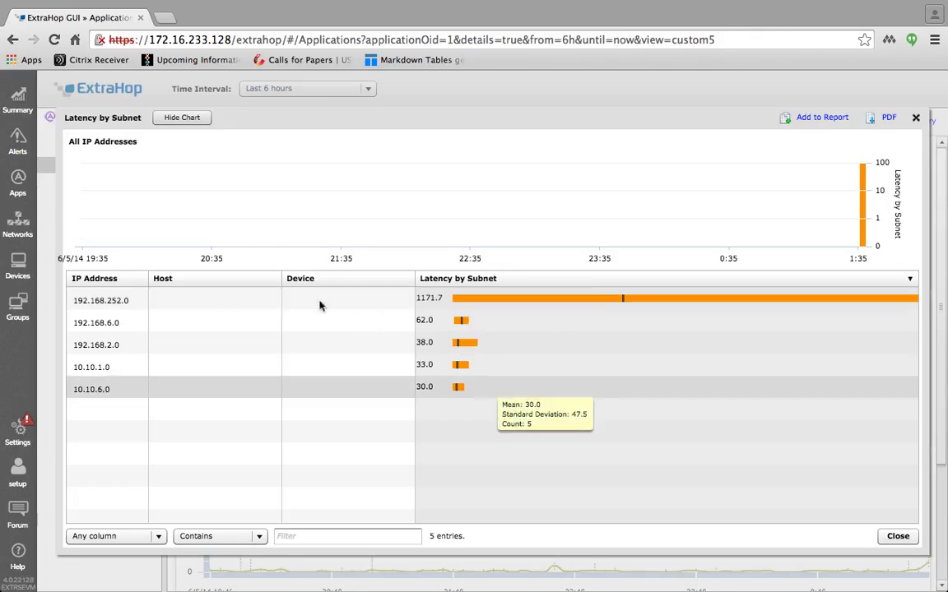
{"action": "mouse_move", "coordinate": [527, 303]}
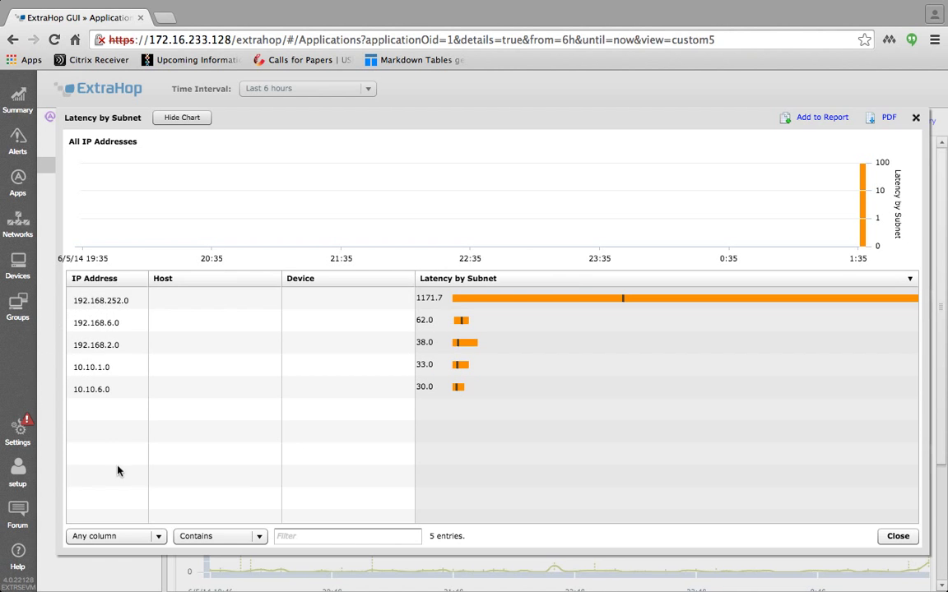
{"action": "left_click", "coordinate": [914, 120]}
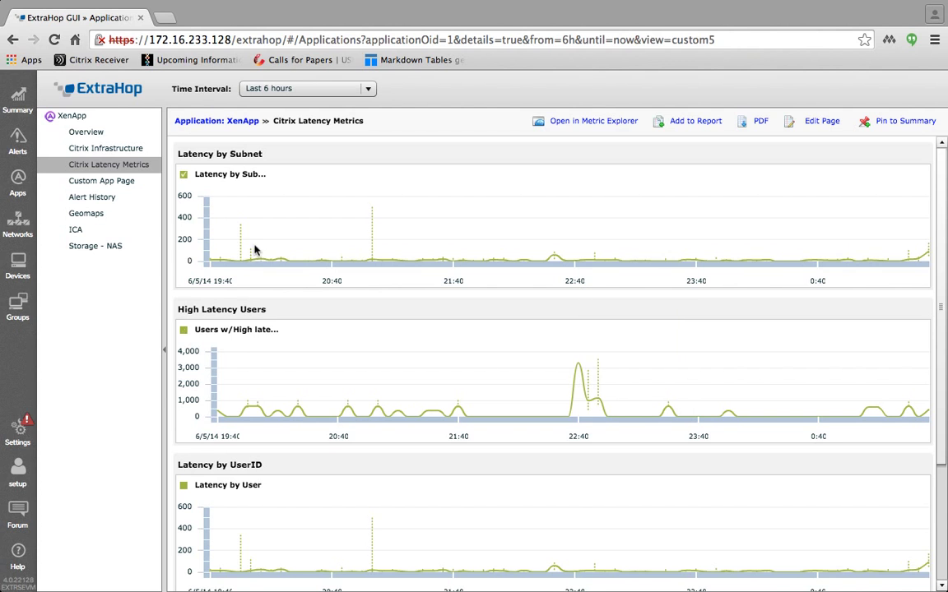
{"action": "left_click", "coordinate": [319, 235]}
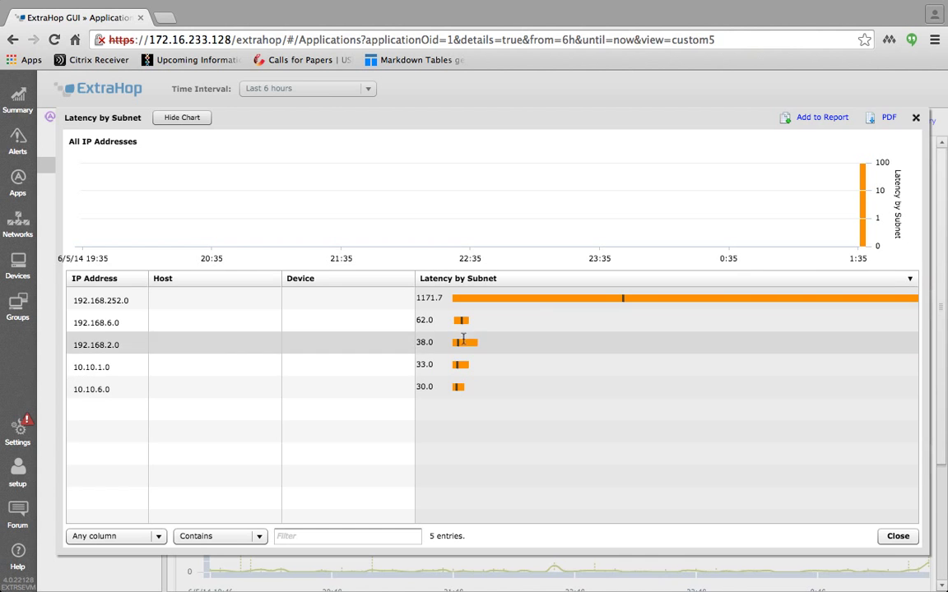
{"action": "left_click", "coordinate": [915, 117]}
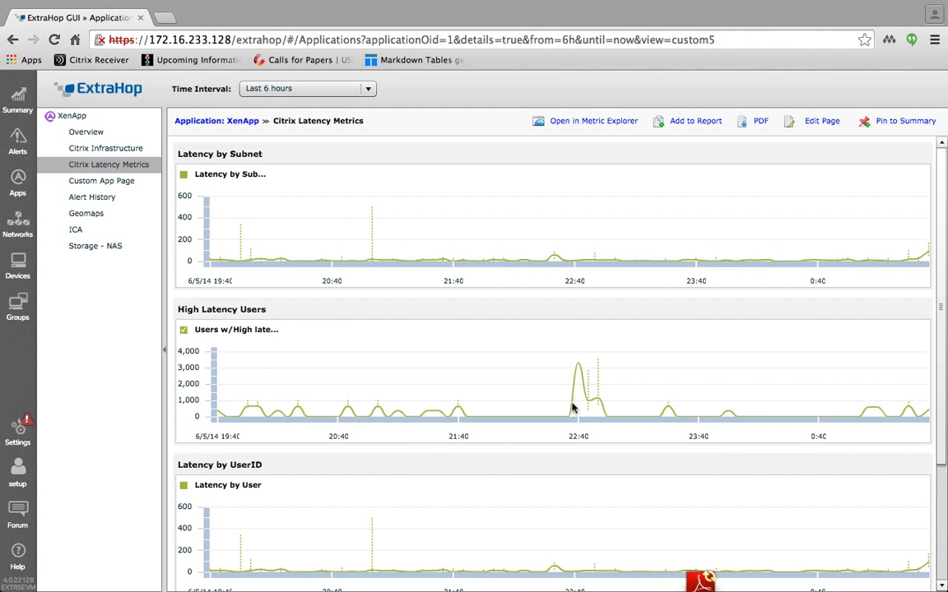
Open the High Latency Users details, check the mean and standard deviation of the highest-latency entry, and close the details.
{"action": "mouse_move", "coordinate": [549, 419]}
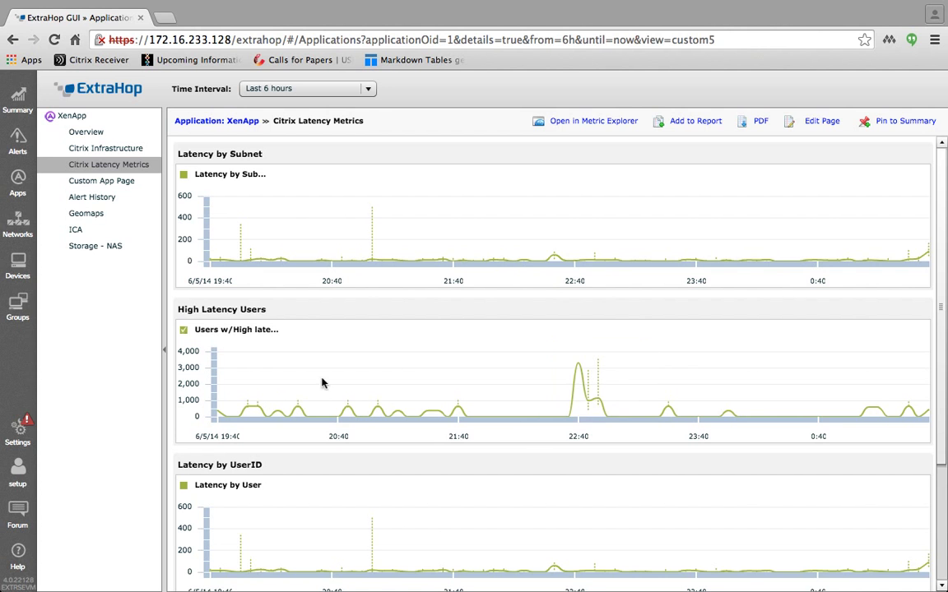
{"action": "left_click", "coordinate": [577, 395]}
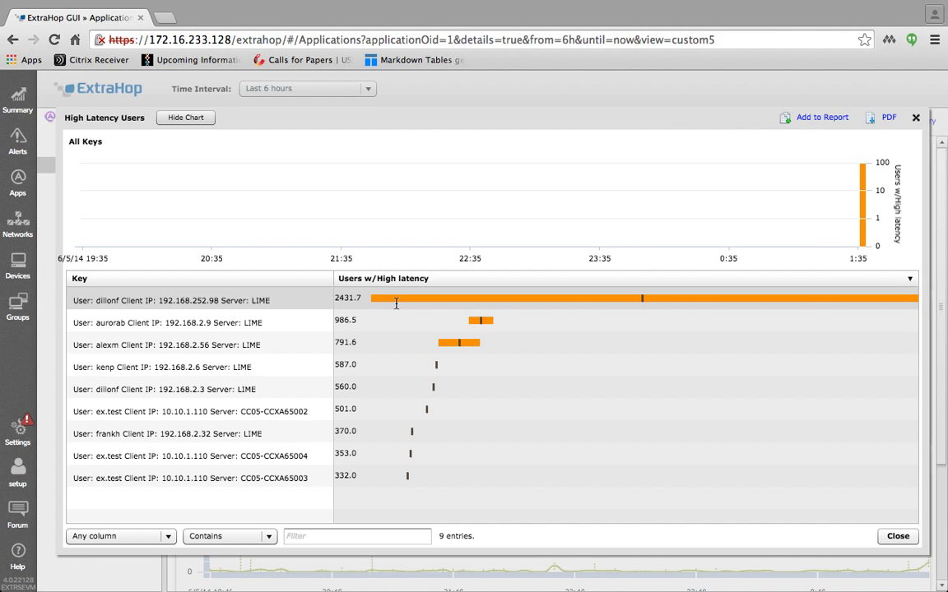
{"action": "mouse_move", "coordinate": [399, 301]}
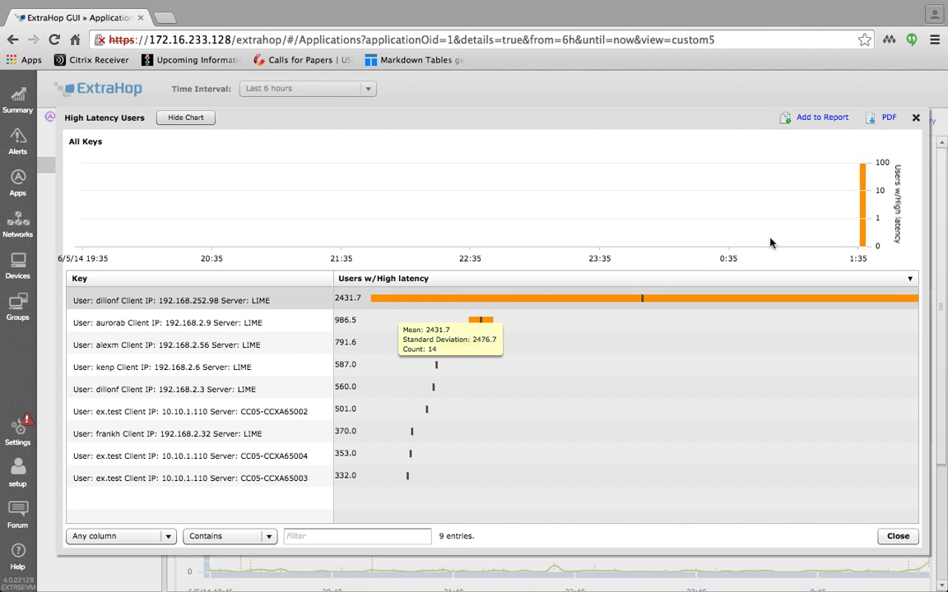
{"action": "left_click", "coordinate": [916, 117]}
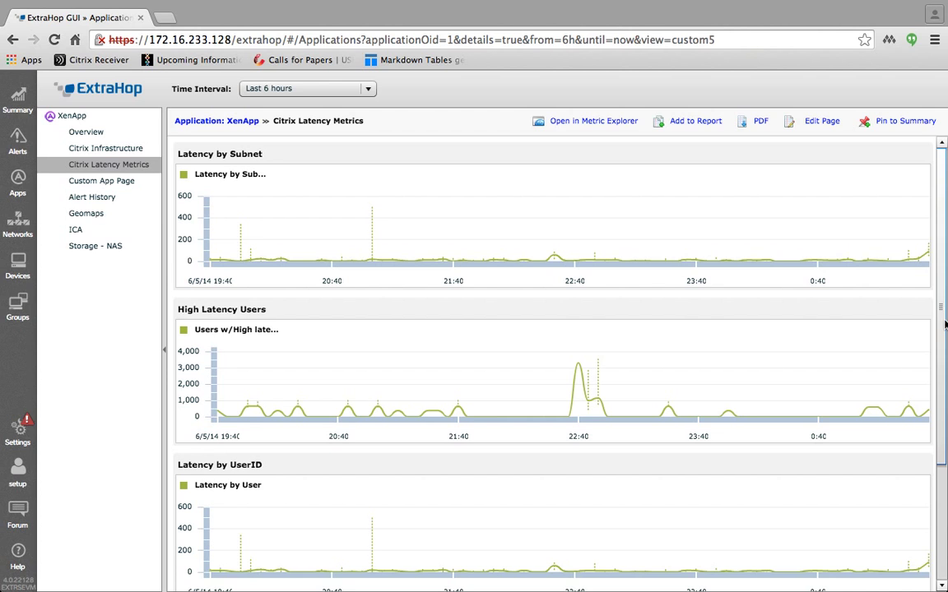
Examine the Latency by UserID details for per-user latency and close them.
{"action": "scroll", "coordinate": [944, 325], "scroll_direction": "down", "scroll_amount": 4}
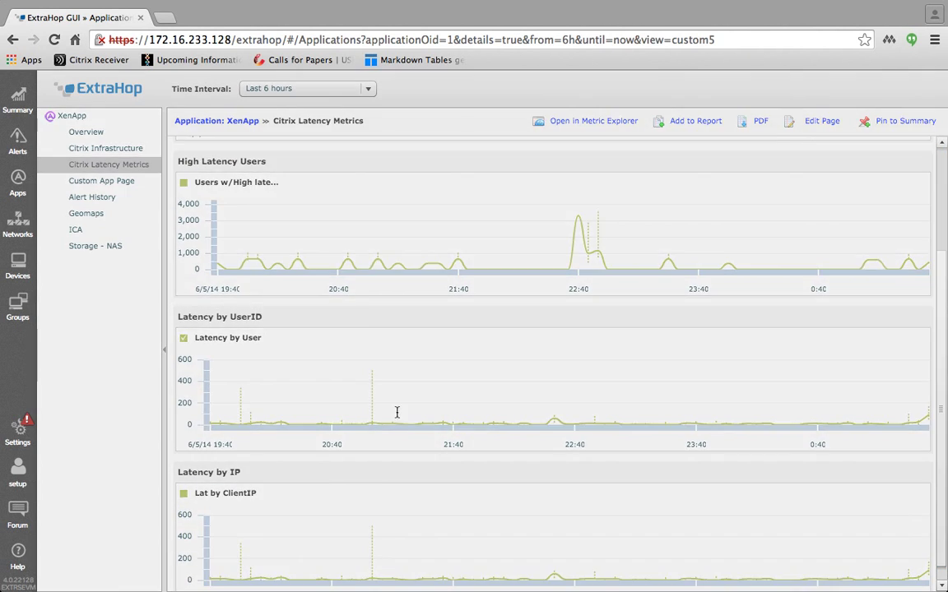
{"action": "left_click", "coordinate": [397, 412]}
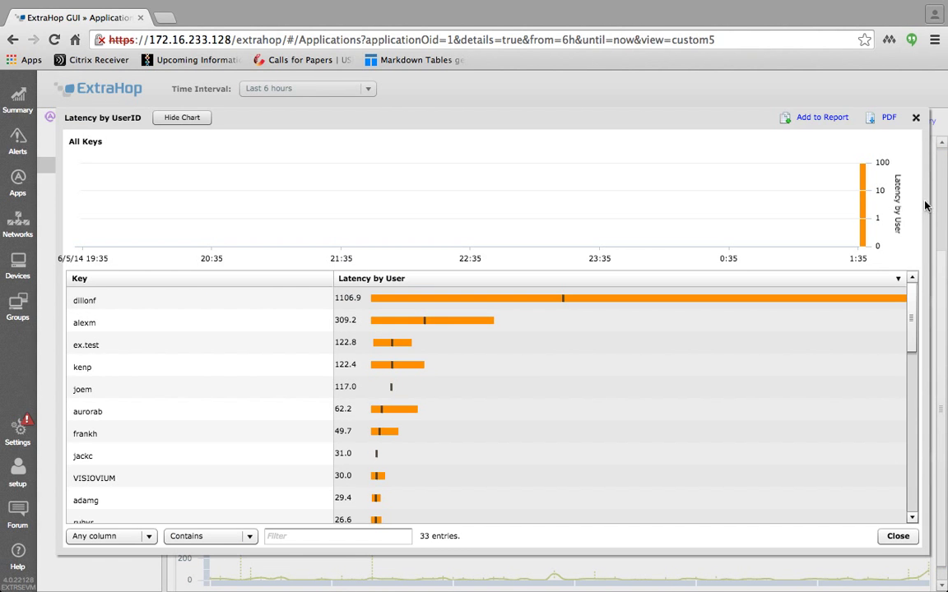
{"action": "left_click", "coordinate": [918, 120]}
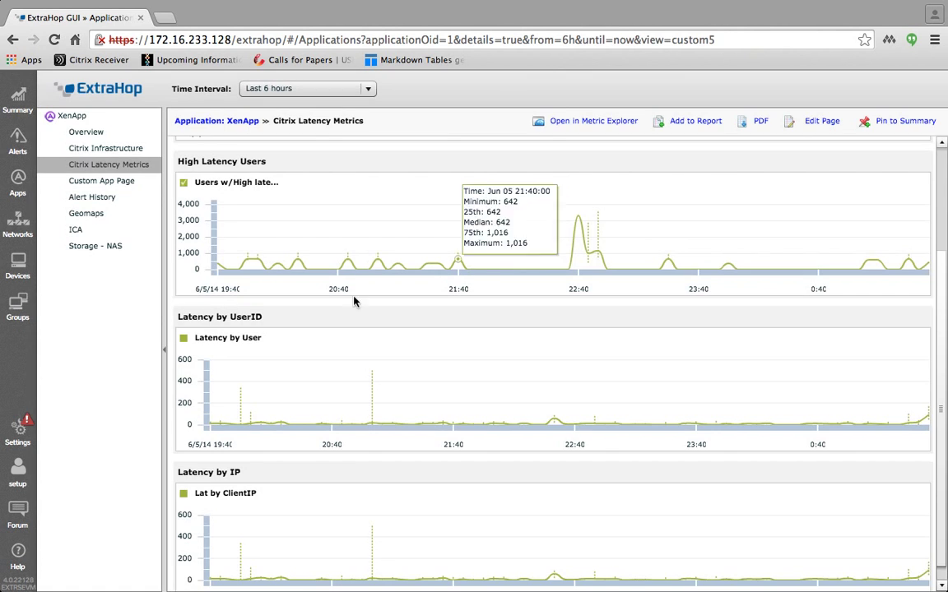
{"action": "left_click", "coordinate": [322, 399]}
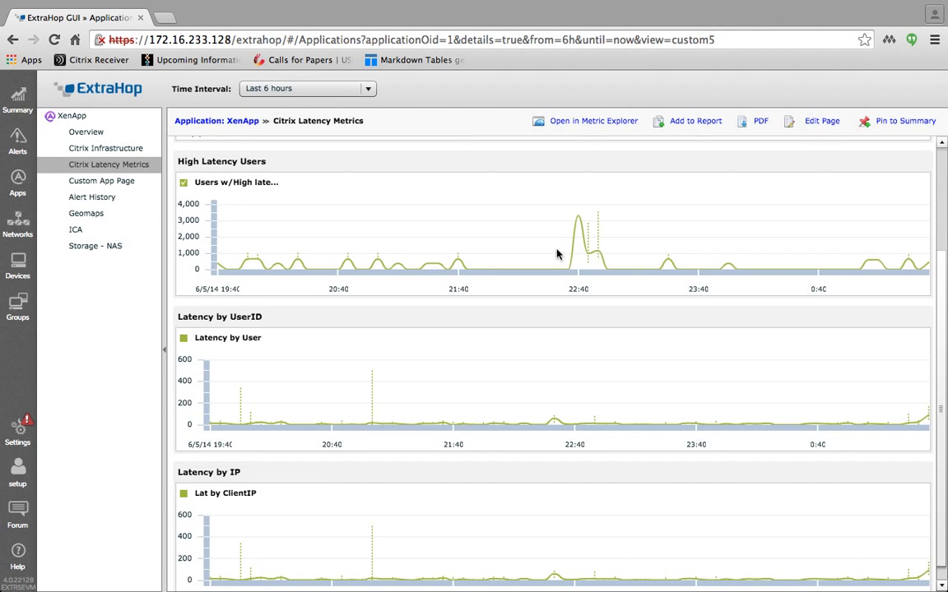
{"action": "left_click", "coordinate": [916, 118]}
Copy the user ID from the second entry in the High Latency Users details, and close the details.
{"action": "left_click", "coordinate": [566, 246]}
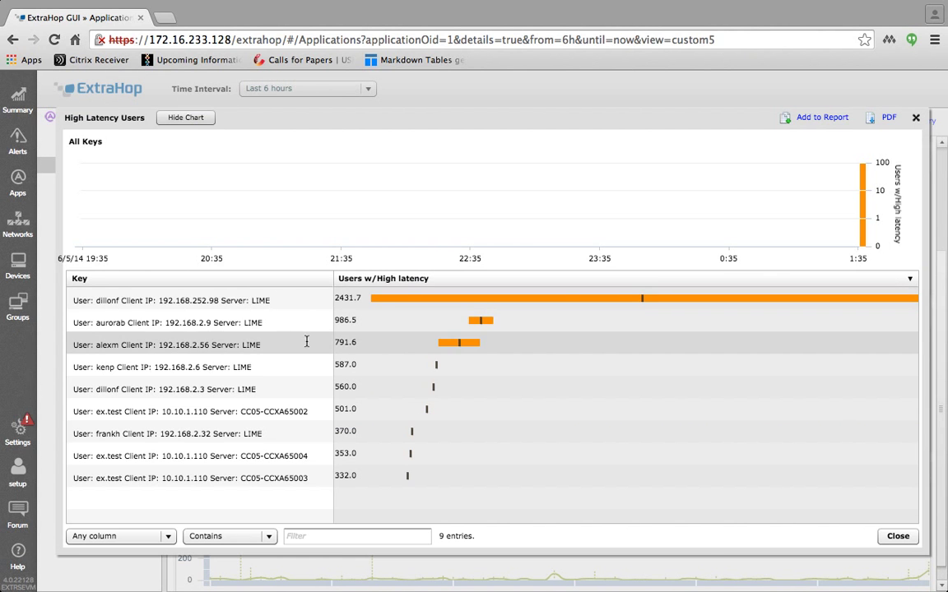
{"action": "double_click", "coordinate": [102, 323]}
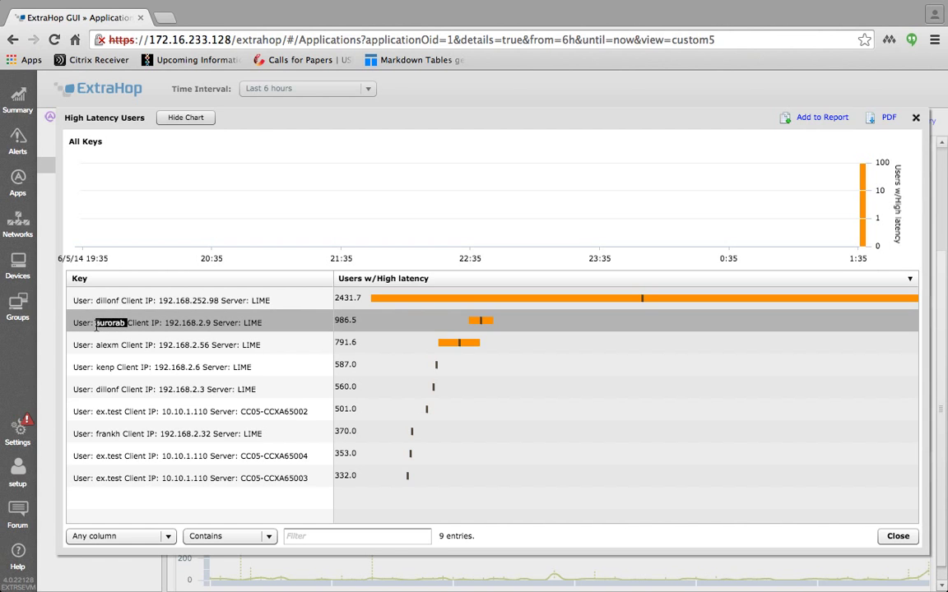
{"action": "left_click_drag", "start_coordinate": [95, 323], "coordinate": [125, 323]}
{"action": "right_click", "coordinate": [114, 324]}
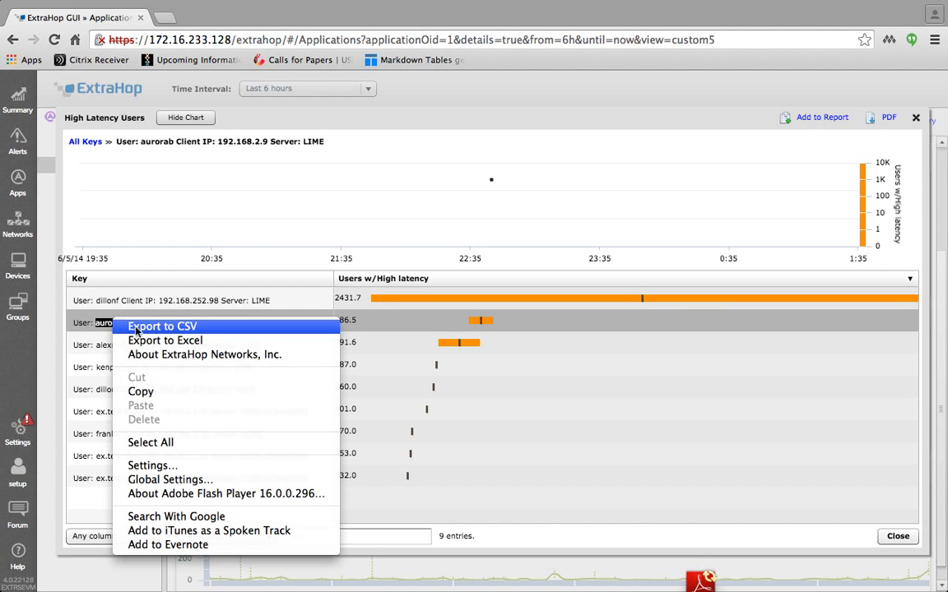
{"action": "left_click", "coordinate": [135, 352]}
{"action": "left_click", "coordinate": [915, 118]}
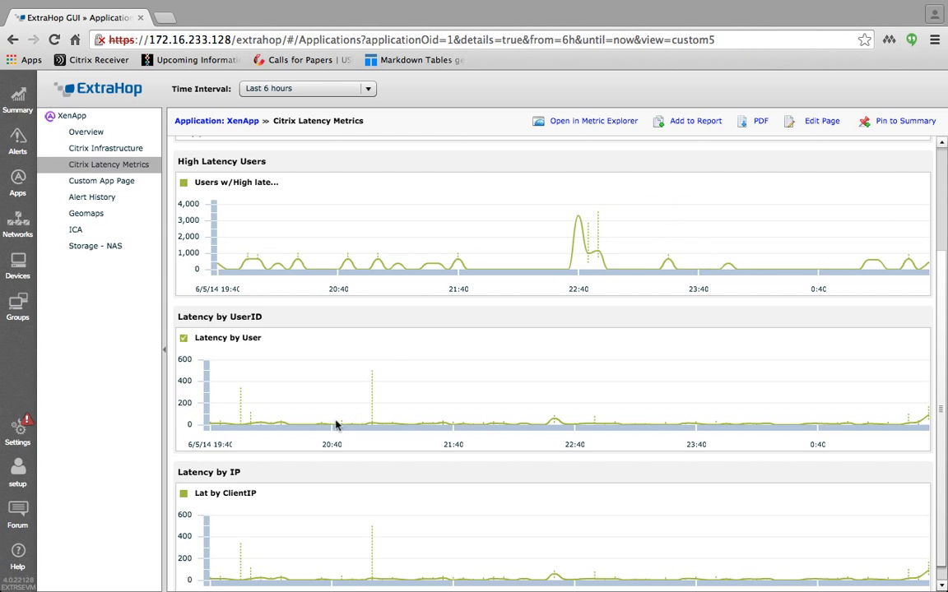
Filter the Latency by UserID details by the copied user ID, using Any column and Contains.
{"action": "left_click", "coordinate": [317, 396]}
{"action": "left_click", "coordinate": [272, 536]}
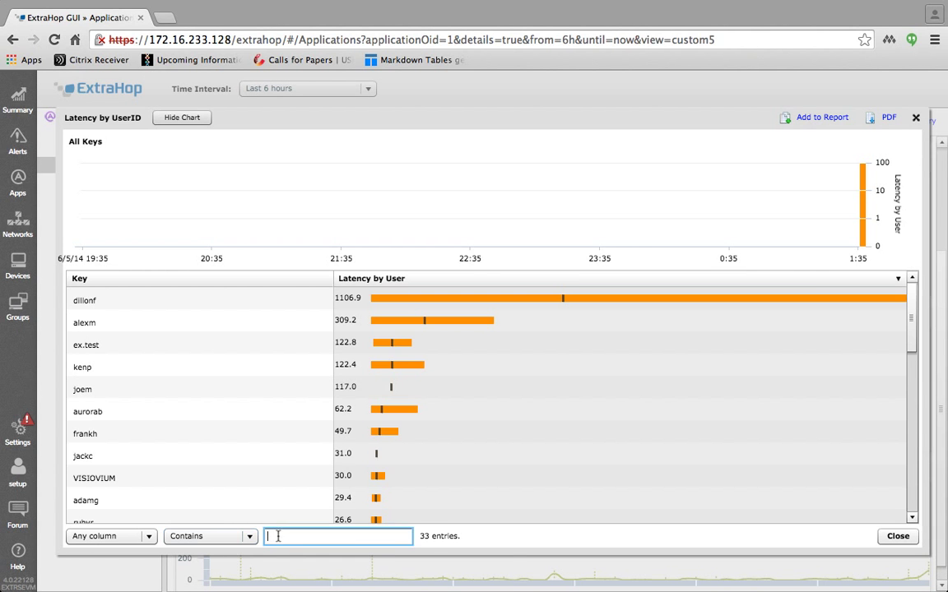
{"action": "right_click", "coordinate": [273, 537]}
{"action": "left_click", "coordinate": [313, 439]}
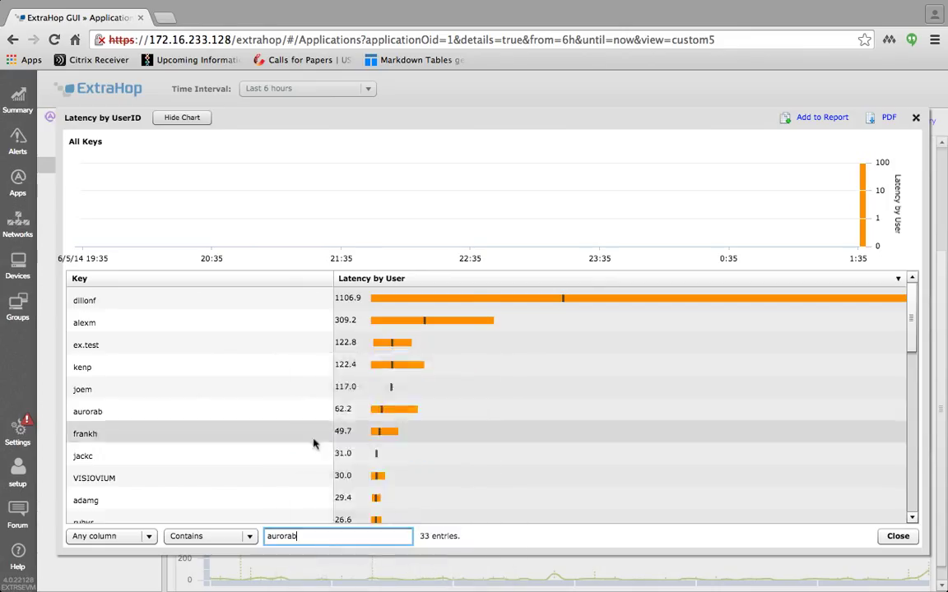
{"action": "mouse_move", "coordinate": [346, 300]}
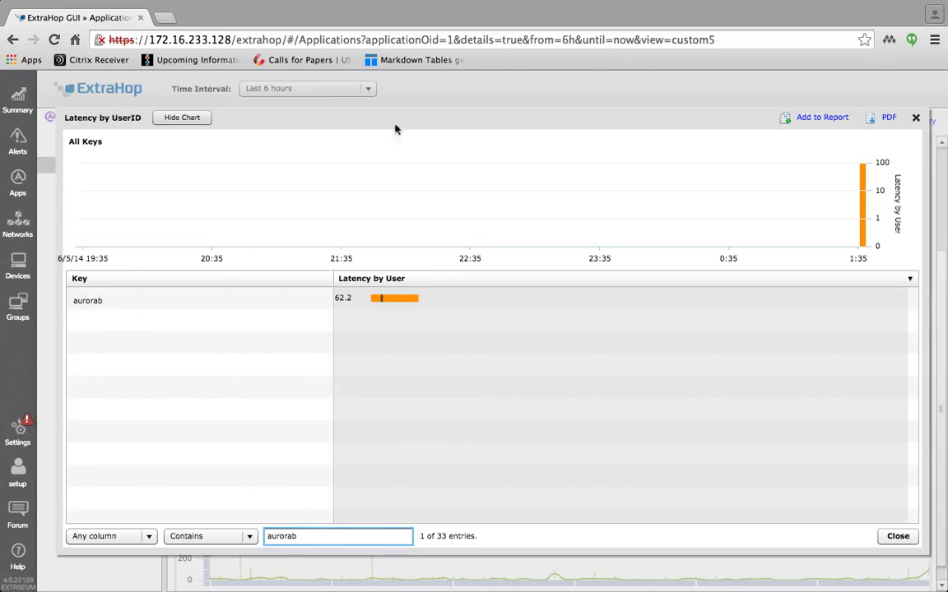
Check the mean, standard deviation and count of the filtered user's latency, and close the Latency by UserID details.
{"action": "left_click_drag", "start_coordinate": [421, 131], "coordinate": [412, 318]}
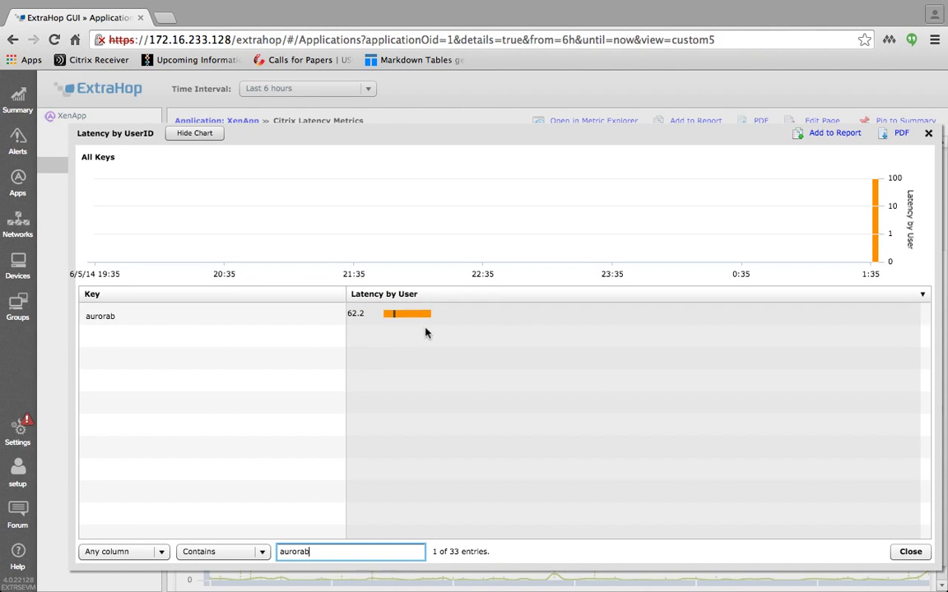
{"action": "mouse_move", "coordinate": [398, 314]}
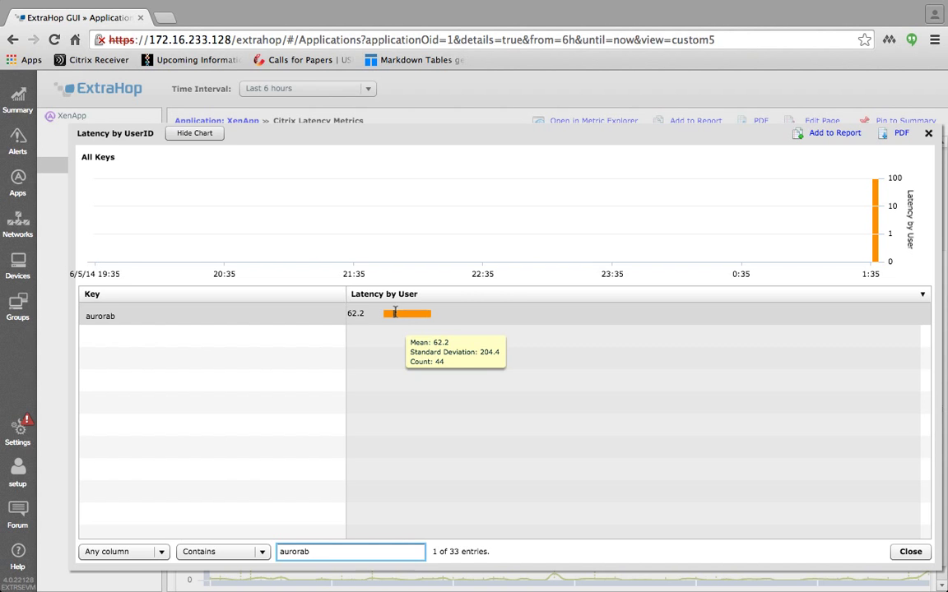
{"action": "left_click_drag", "start_coordinate": [503, 141], "coordinate": [494, 116]}
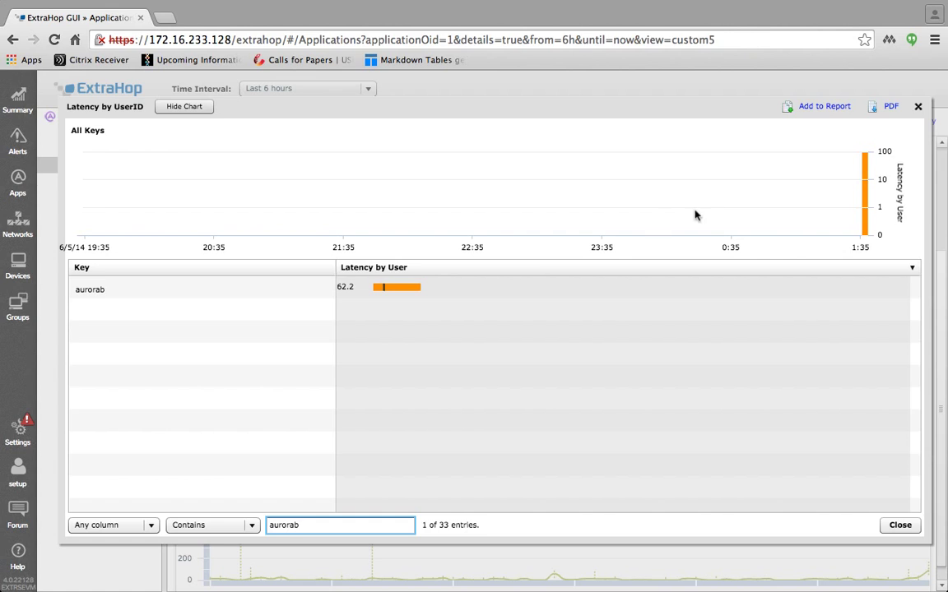
{"action": "mouse_move", "coordinate": [415, 293]}
{"action": "left_click", "coordinate": [918, 106]}
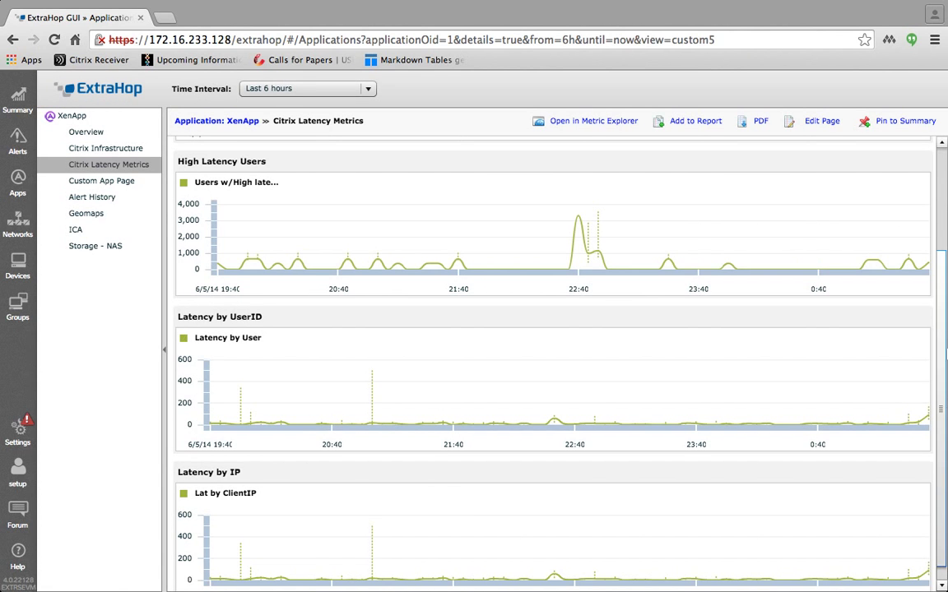
Open the Latency by IP details, look through the latency of the listed client IP addresses, and close the details.
{"action": "scroll", "coordinate": [943, 328], "scroll_direction": "down", "scroll_amount": 1}
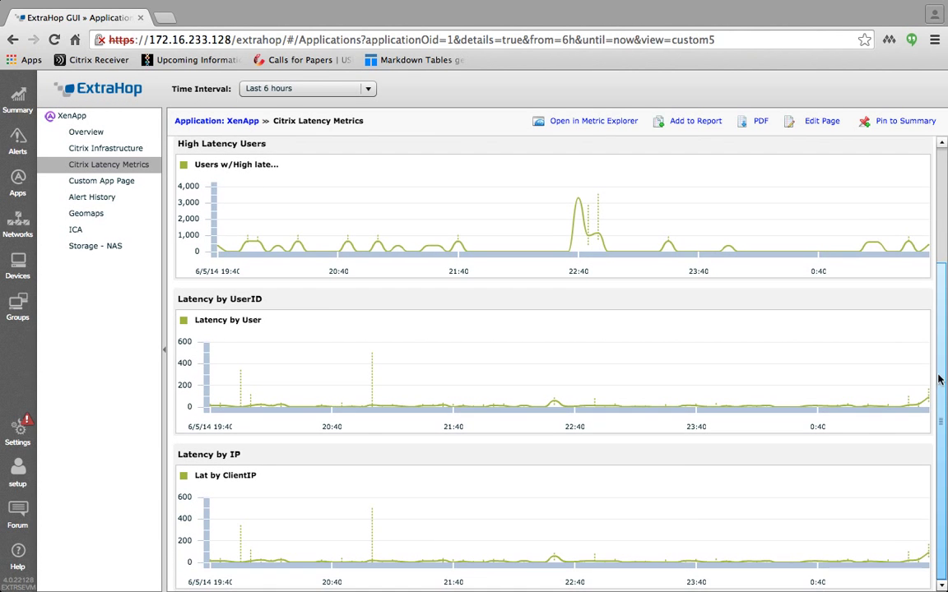
{"action": "left_click", "coordinate": [461, 537]}
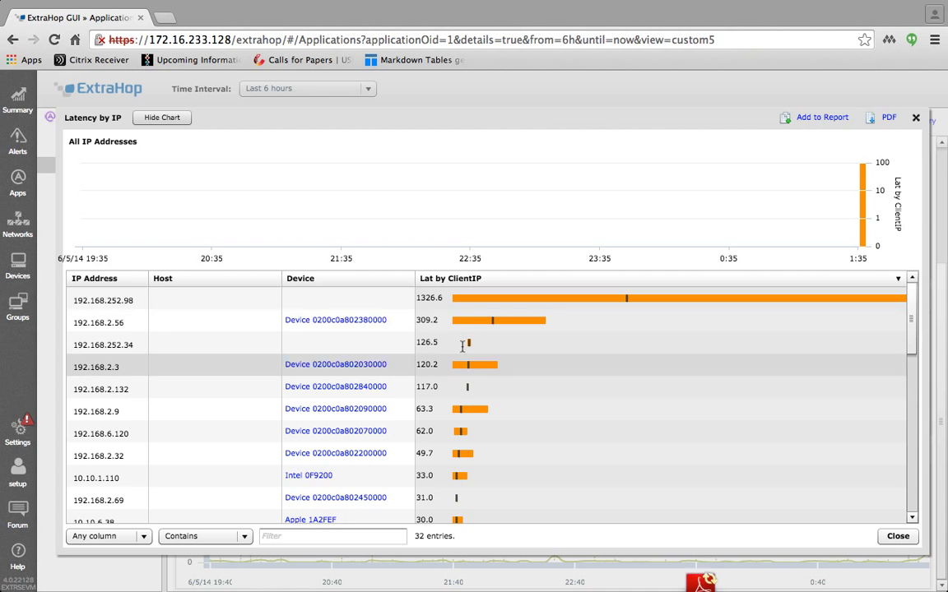
{"action": "left_click_drag", "start_coordinate": [912, 322], "coordinate": [935, 193]}
{"action": "left_click", "coordinate": [915, 117]}
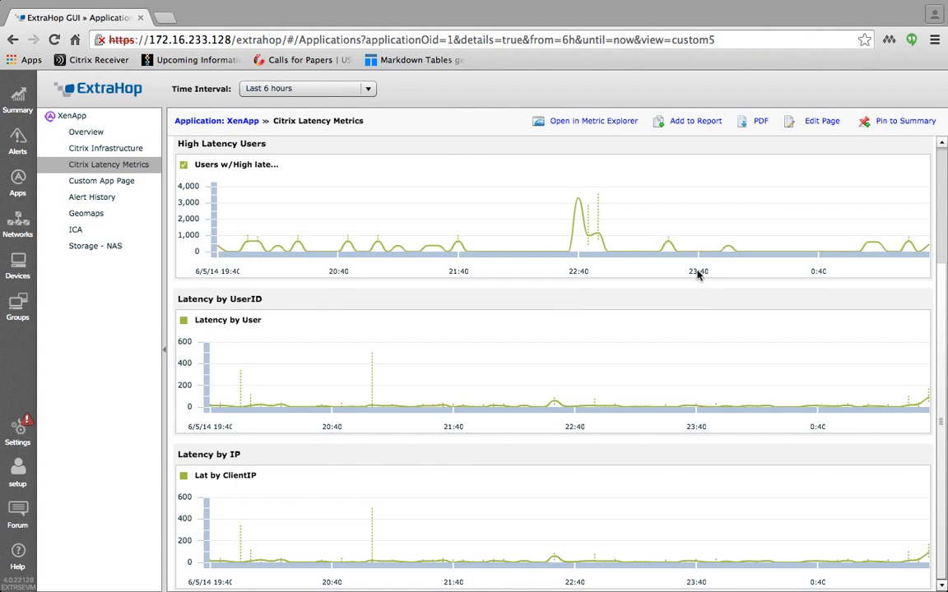
Open the Citrix Operations application from the list of all applications.
{"action": "left_click", "coordinate": [17, 182]}
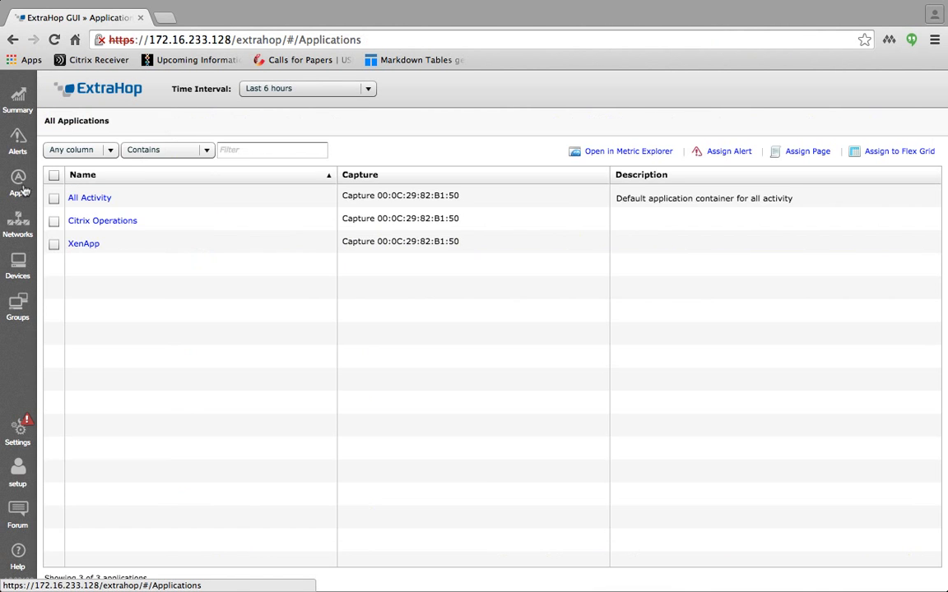
{"action": "left_click", "coordinate": [127, 222]}
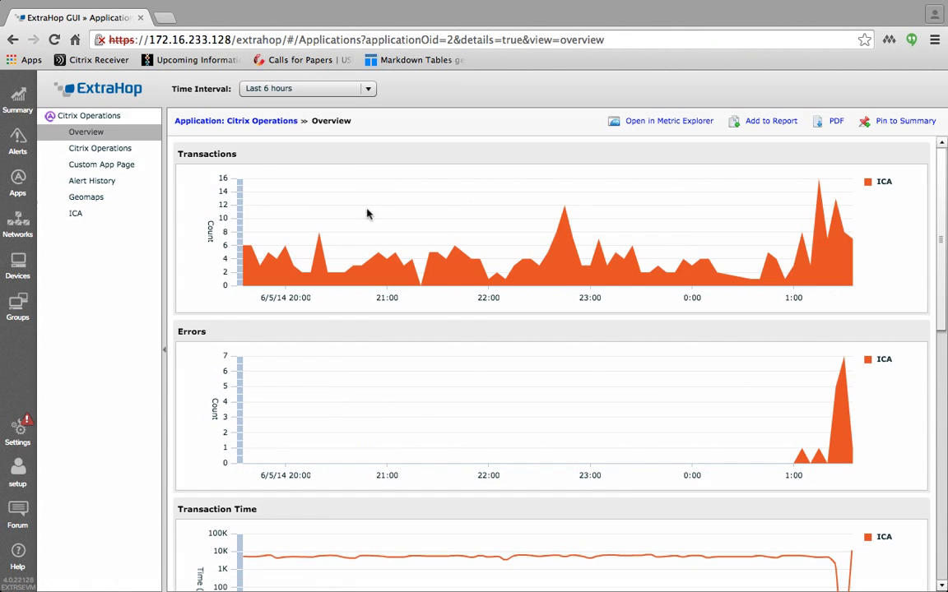
Open the Citrix Operations page's User Latency details and filter them by one user's ID, using Any column and Contains.
{"action": "left_click", "coordinate": [97, 149]}
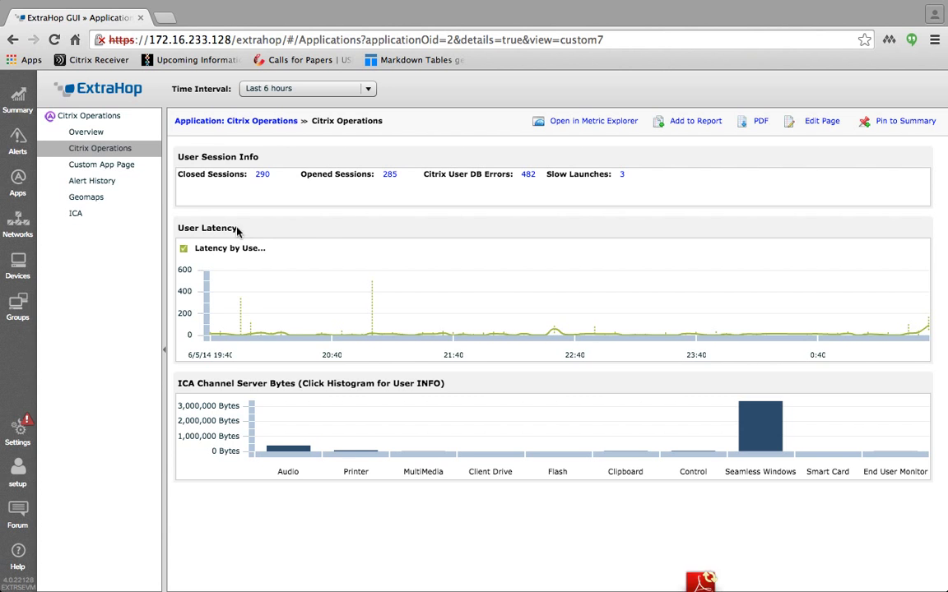
{"action": "left_click", "coordinate": [367, 312]}
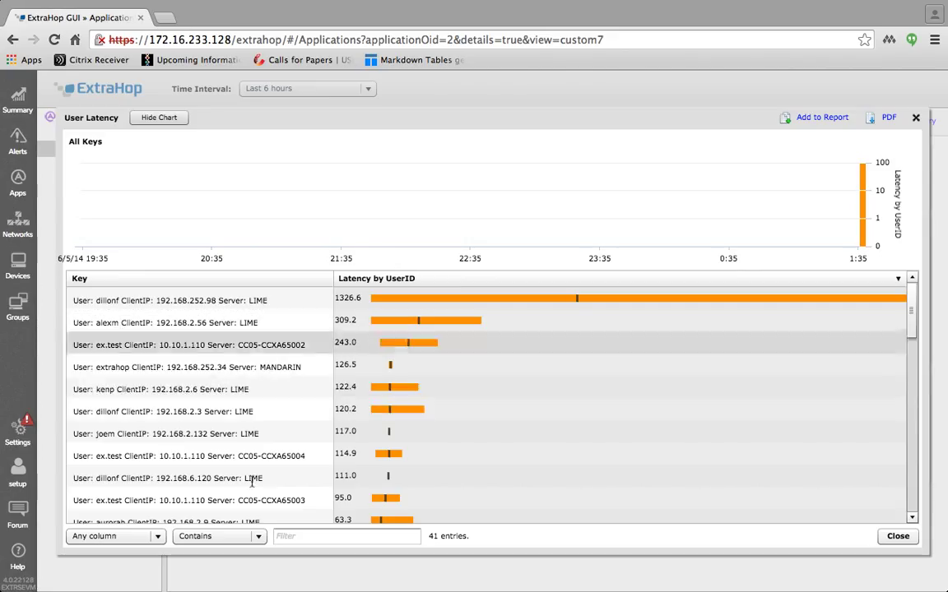
{"action": "left_click", "coordinate": [311, 537]}
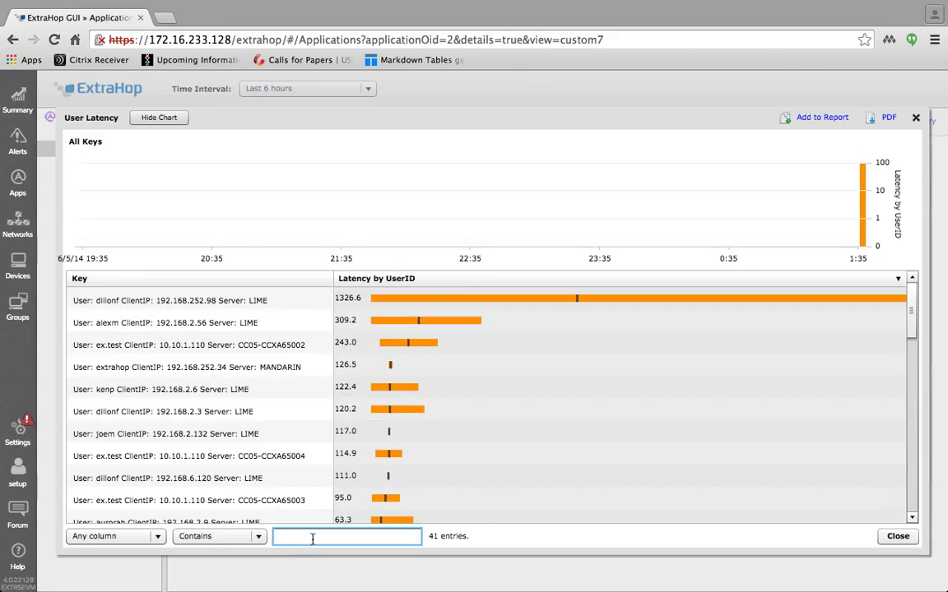
{"action": "type", "text": "alexm"}
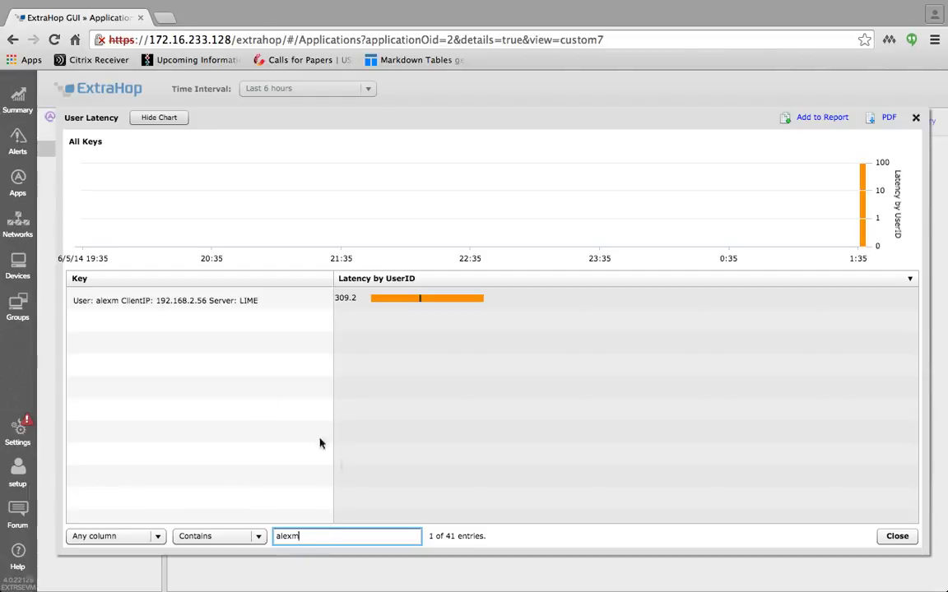
{"action": "mouse_move", "coordinate": [382, 301]}
Replace the User Latency filter with the server name Lime to compare user latency on that server.
{"action": "key", "text": "super+a"}
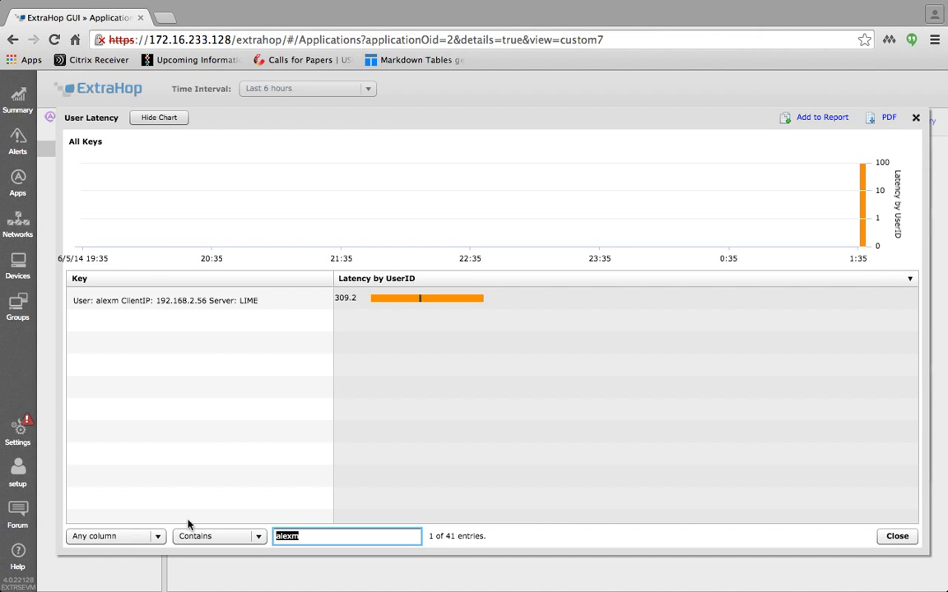
{"action": "type", "text": "Lime"}
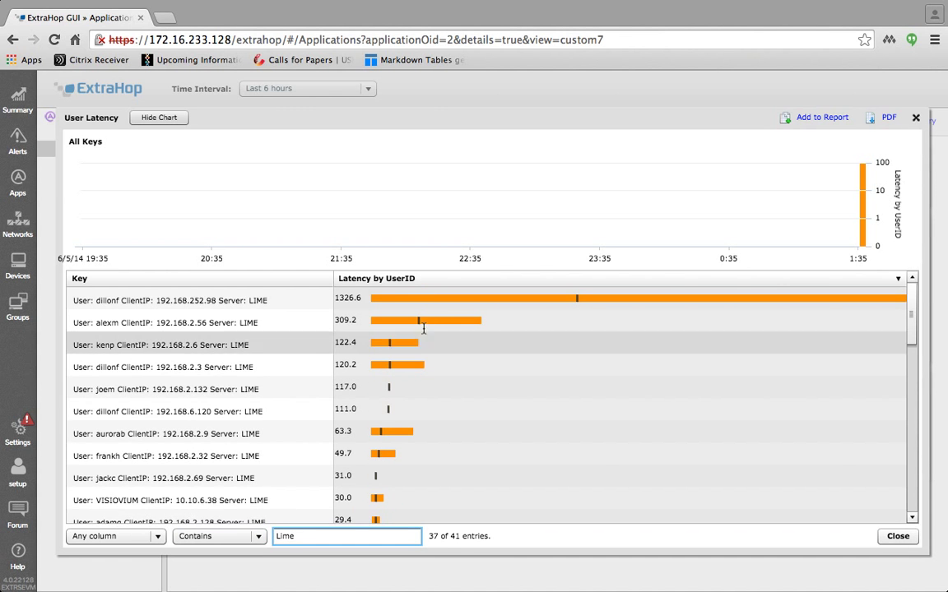
{"action": "mouse_move", "coordinate": [390, 328]}
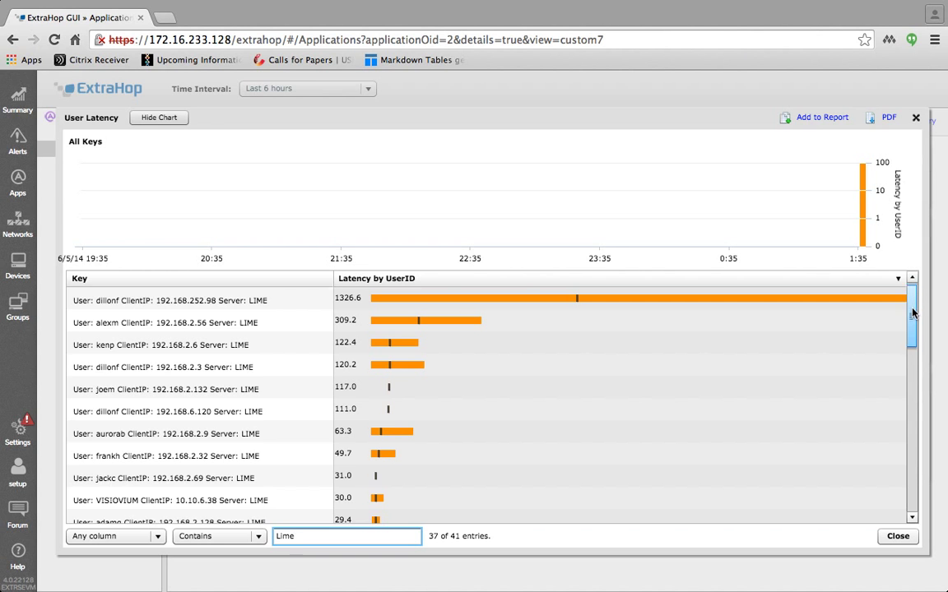
Look through the latency of all users on the LIME server from highest to lowest, and close the User Latency details.
{"action": "left_click_drag", "start_coordinate": [912, 310], "coordinate": [535, 393]}
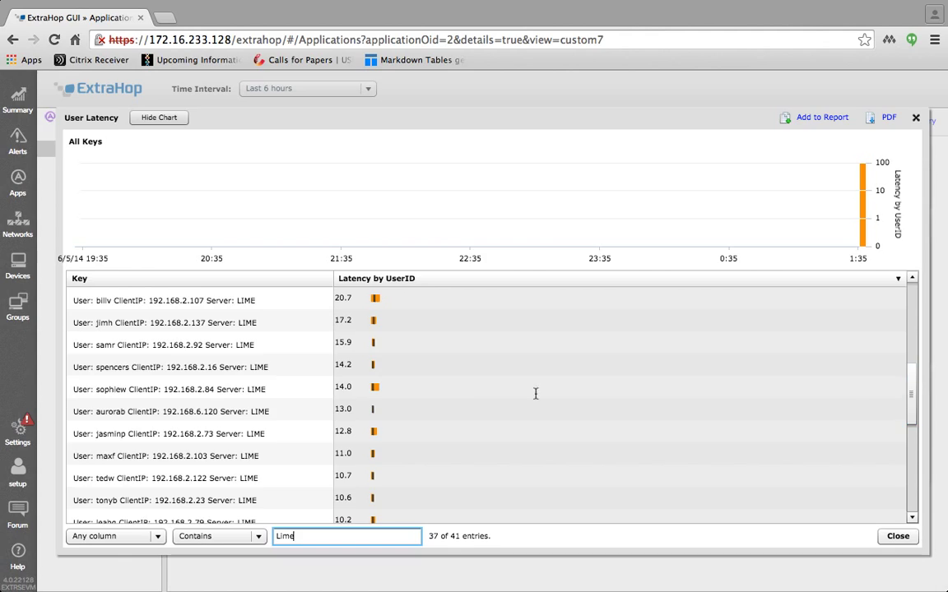
{"action": "scroll", "coordinate": [823, 387], "scroll_direction": "down", "scroll_amount": 5}
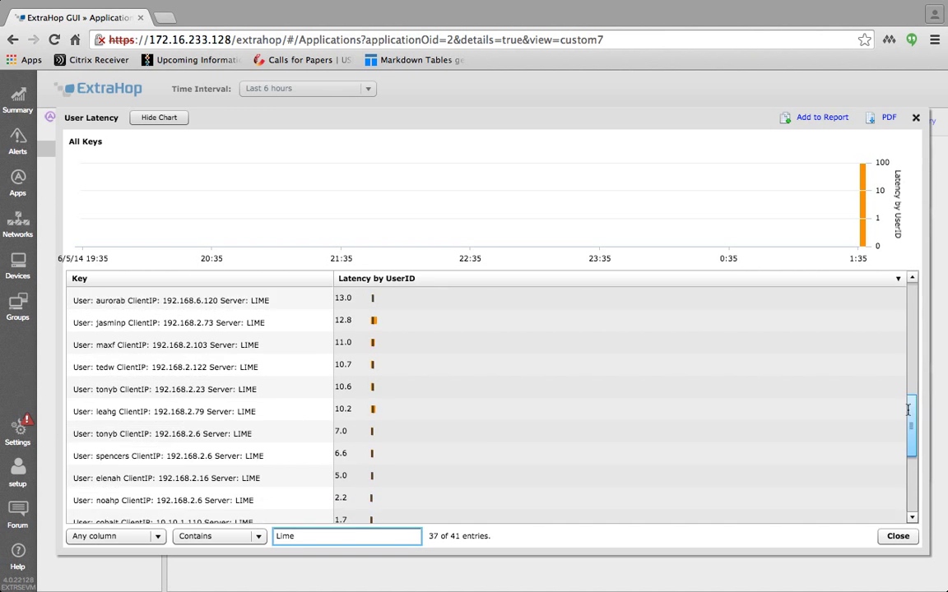
{"action": "scroll", "coordinate": [899, 437], "scroll_direction": "down", "scroll_amount": 3}
{"action": "scroll", "coordinate": [889, 440], "scroll_direction": "up", "scroll_amount": 10}
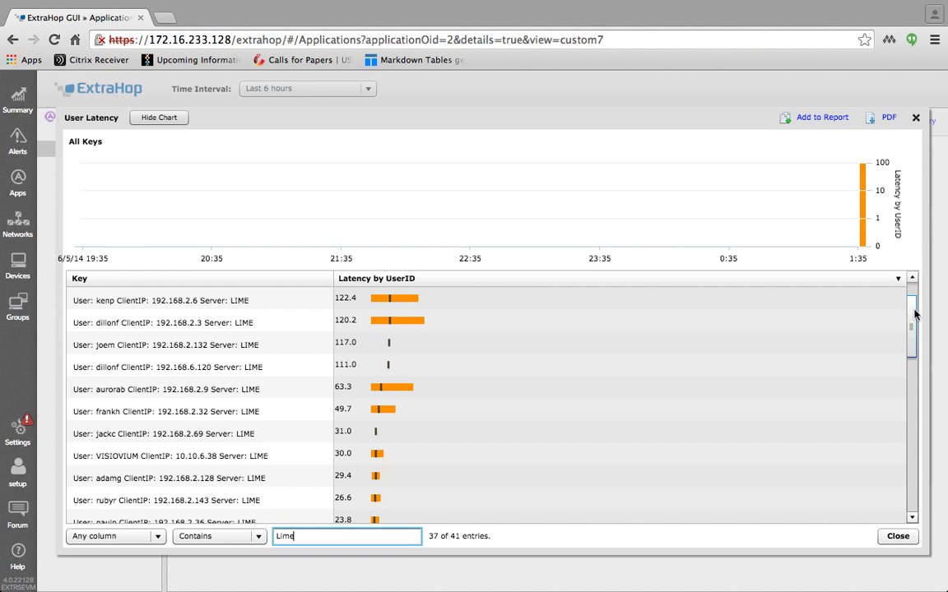
{"action": "scroll", "coordinate": [889, 346], "scroll_direction": "down", "scroll_amount": 10}
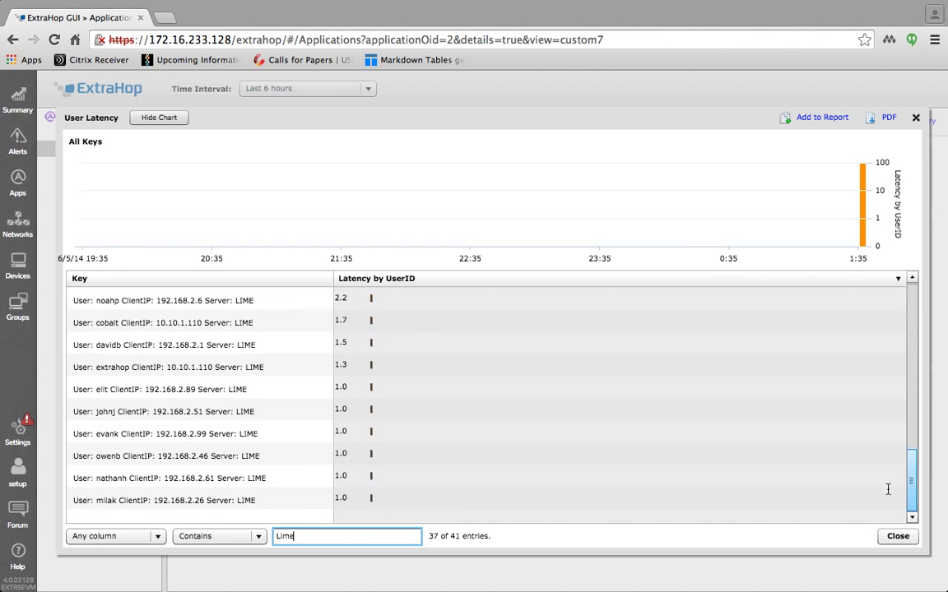
{"action": "left_click_drag", "start_coordinate": [912, 460], "coordinate": [915, 292]}
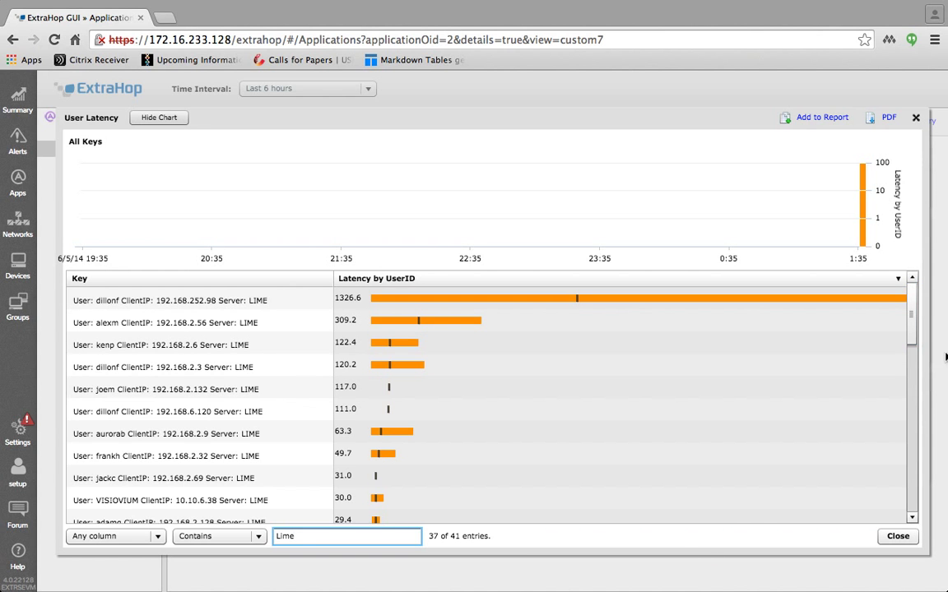
{"action": "mouse_move", "coordinate": [916, 320]}
{"action": "left_mouse_down"}
{"action": "mouse_move", "coordinate": [912, 448]}
{"action": "mouse_move", "coordinate": [895, 479]}
{"action": "mouse_move", "coordinate": [900, 494]}
{"action": "mouse_move", "coordinate": [909, 315]}
{"action": "left_mouse_up"}
{"action": "left_click", "coordinate": [915, 116]}
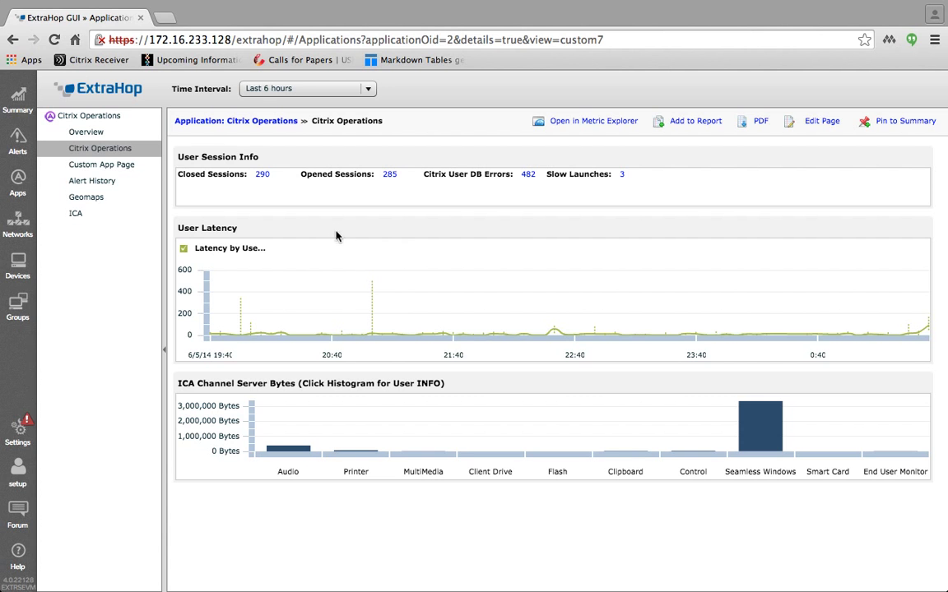
Open the Closed Sessions details, widen the Key column, examine the full #Opera Browser entry for client 192.168.2.42, and close the details.
{"action": "left_click", "coordinate": [261, 175]}
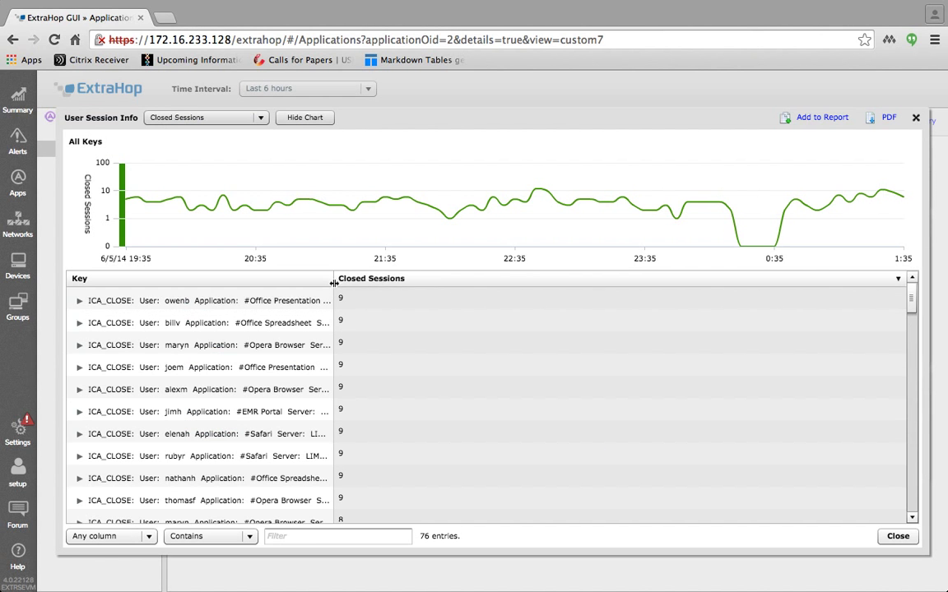
{"action": "left_click_drag", "start_coordinate": [334, 279], "coordinate": [597, 280]}
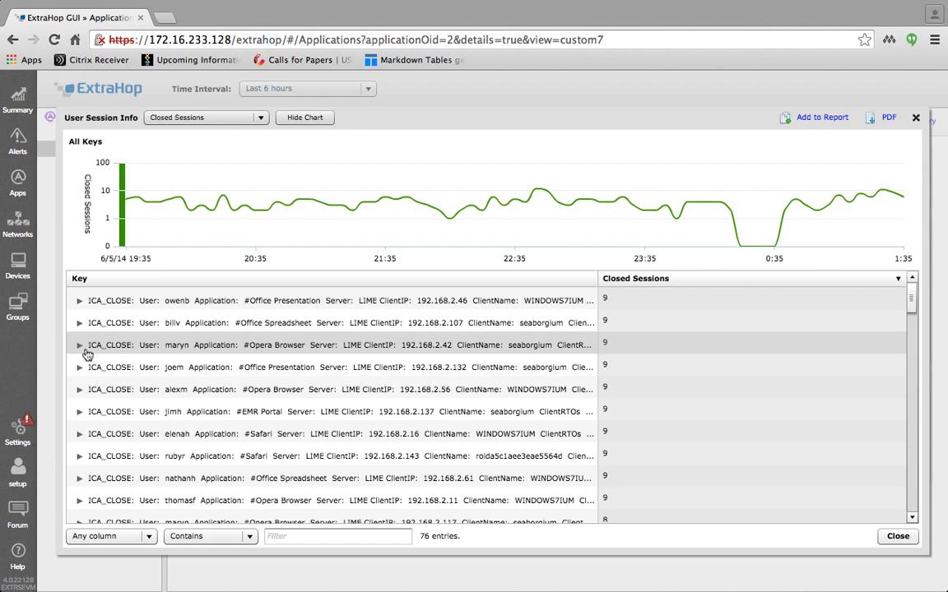
{"action": "left_click", "coordinate": [79, 346]}
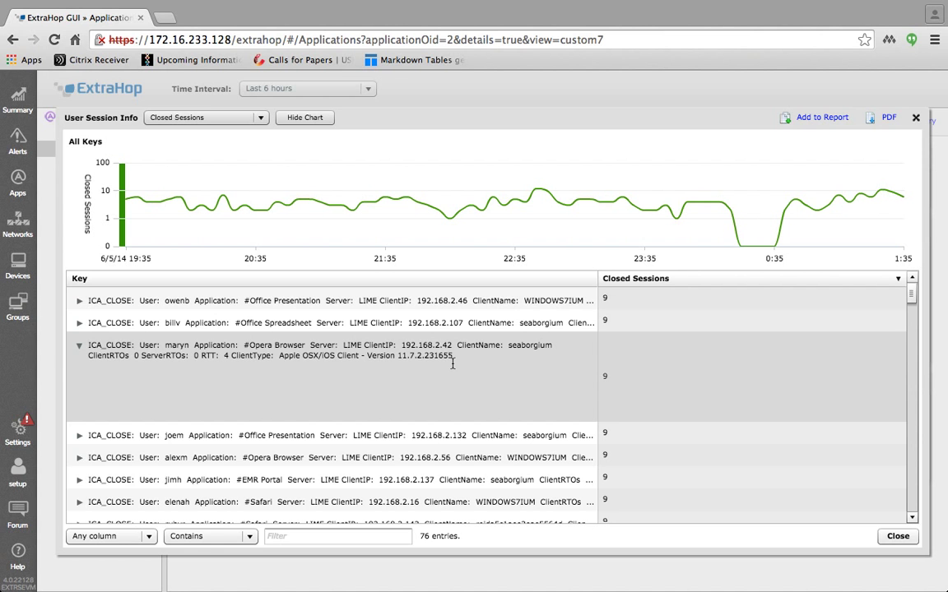
{"action": "left_click_drag", "start_coordinate": [452, 357], "coordinate": [134, 345]}
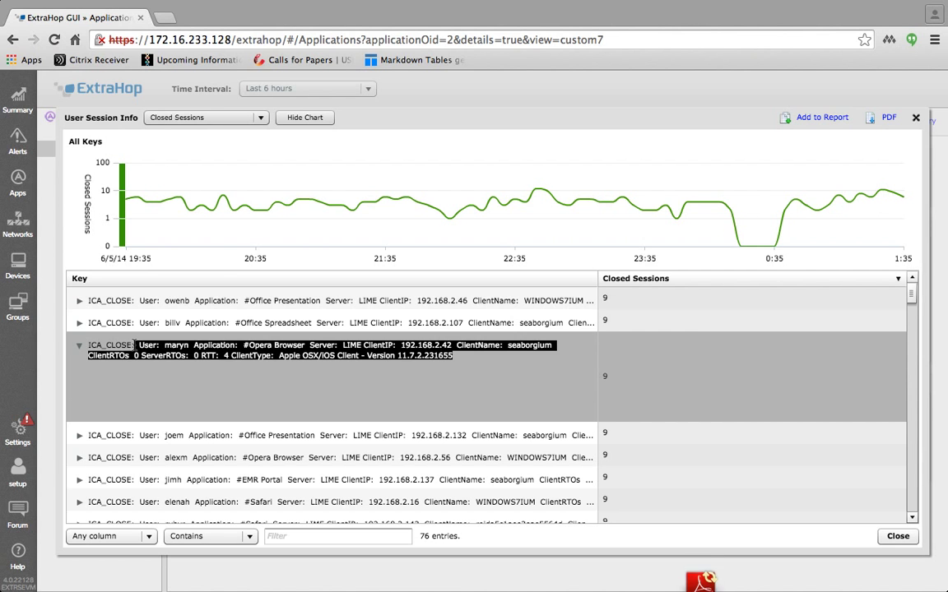
{"action": "left_click_drag", "start_coordinate": [134, 345], "coordinate": [189, 391]}
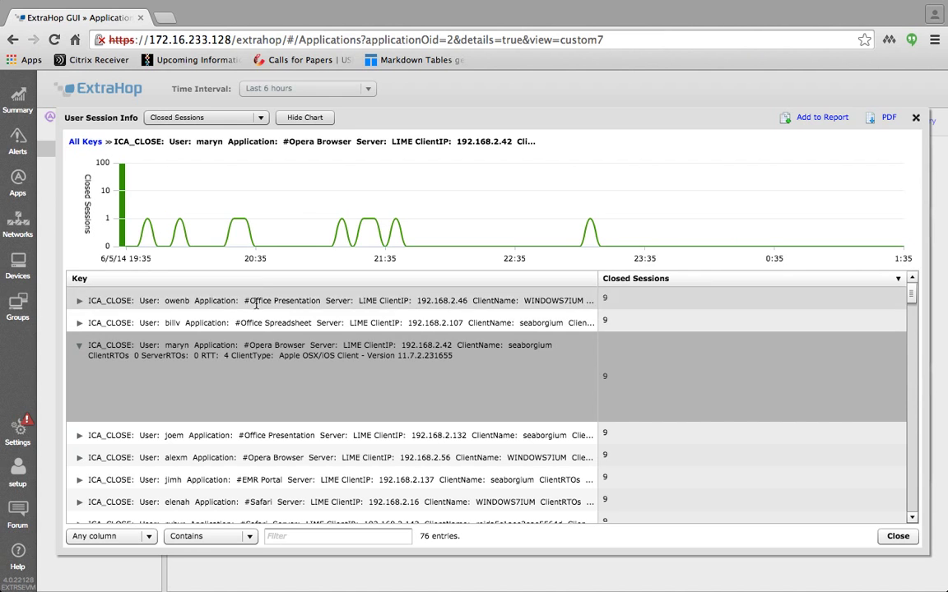
{"action": "left_click", "coordinate": [916, 119]}
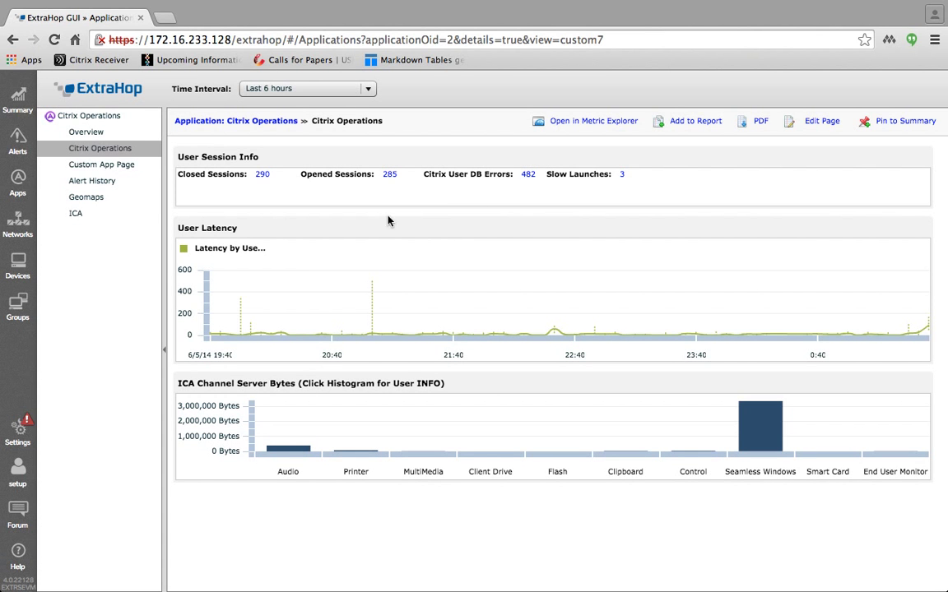
Open the Opened Sessions details, widen the Key column, examine the first entry's load time, login time and client type, and close the details.
{"action": "left_click", "coordinate": [390, 175]}
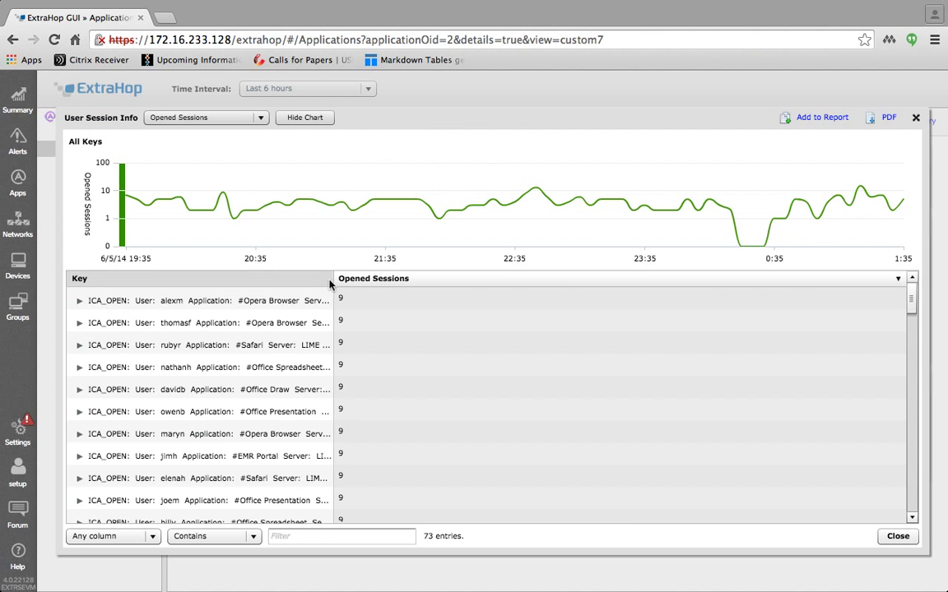
{"action": "left_click_drag", "start_coordinate": [332, 278], "coordinate": [716, 313]}
{"action": "left_click", "coordinate": [79, 301]}
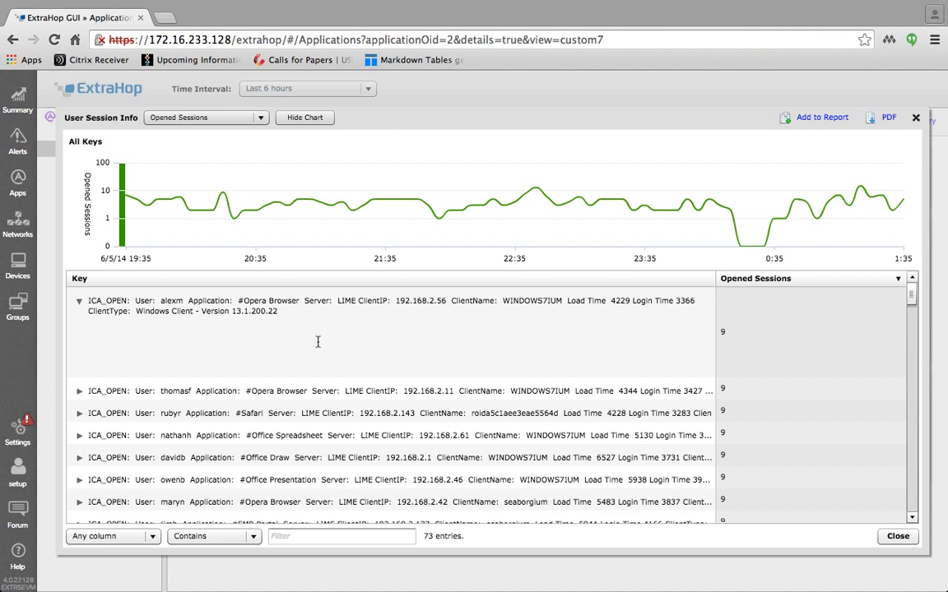
{"action": "mouse_move", "coordinate": [279, 313]}
{"action": "left_mouse_down"}
{"action": "mouse_move", "coordinate": [132, 300]}
{"action": "mouse_move", "coordinate": [278, 333]}
{"action": "left_mouse_up"}
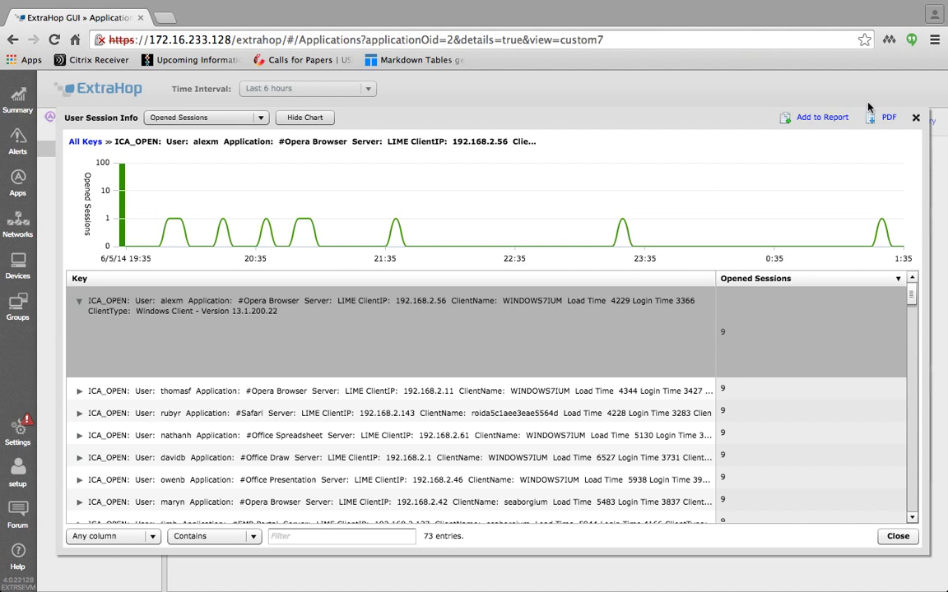
{"action": "left_click", "coordinate": [916, 119]}
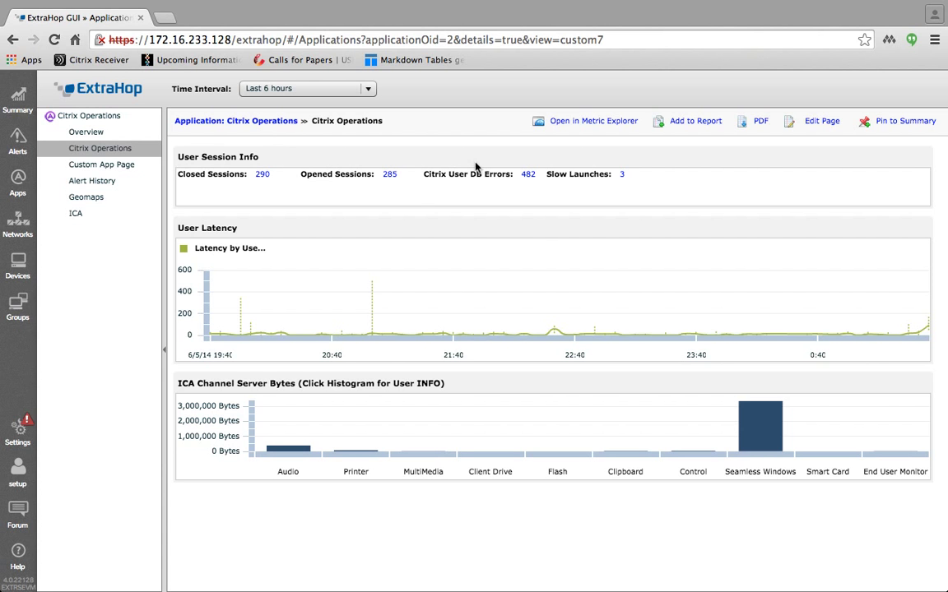
Open the Citrix User DB Errors details, widen the Key column, and chart the A002_PMSG_API and A002_PROMO_API errors over time.
{"action": "left_click", "coordinate": [529, 181]}
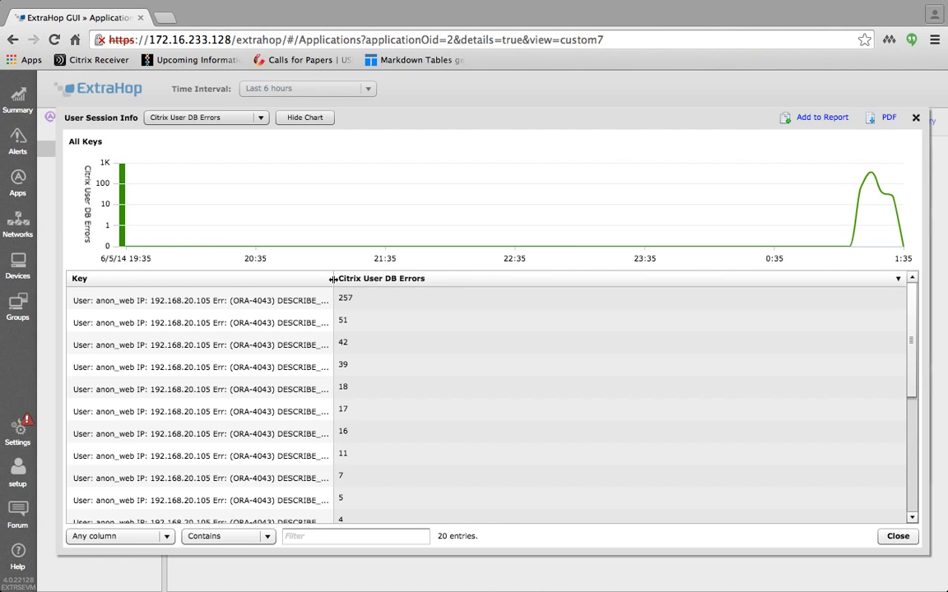
{"action": "left_click_drag", "start_coordinate": [332, 279], "coordinate": [634, 282]}
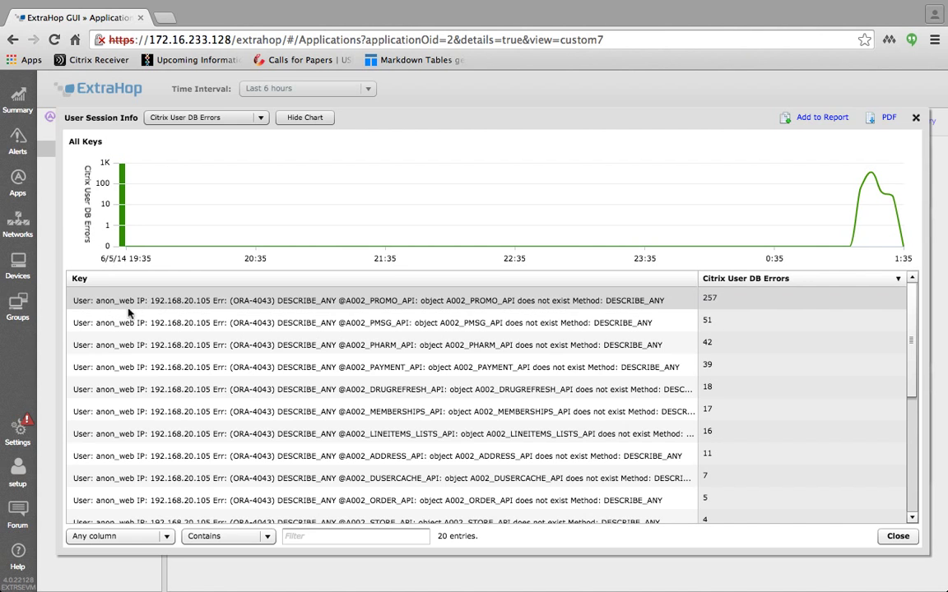
{"action": "left_click", "coordinate": [227, 300]}
{"action": "left_click", "coordinate": [301, 322]}
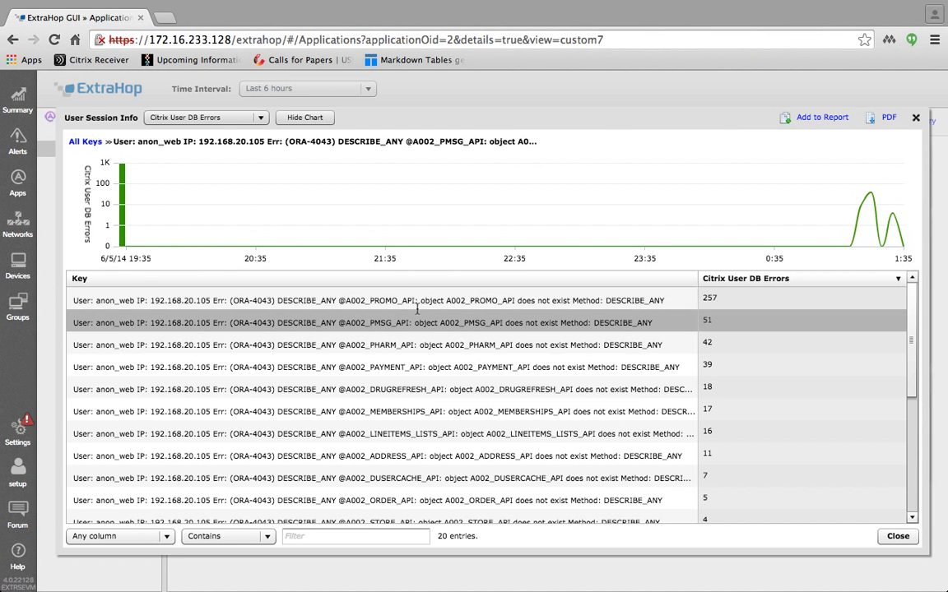
{"action": "left_click", "coordinate": [517, 300]}
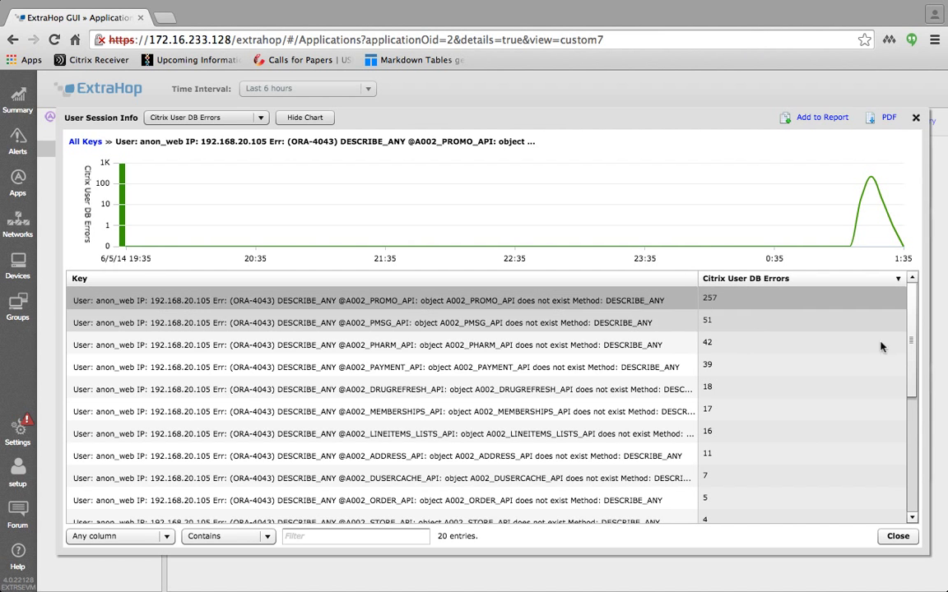
Look through the list of Citrix user database errors and their counts, and close the details.
{"action": "left_click_drag", "start_coordinate": [915, 307], "coordinate": [908, 463]}
{"action": "scroll", "coordinate": [904, 377], "scroll_direction": "up", "scroll_amount": 5}
{"action": "scroll", "coordinate": [913, 317], "scroll_direction": "down", "scroll_amount": 5}
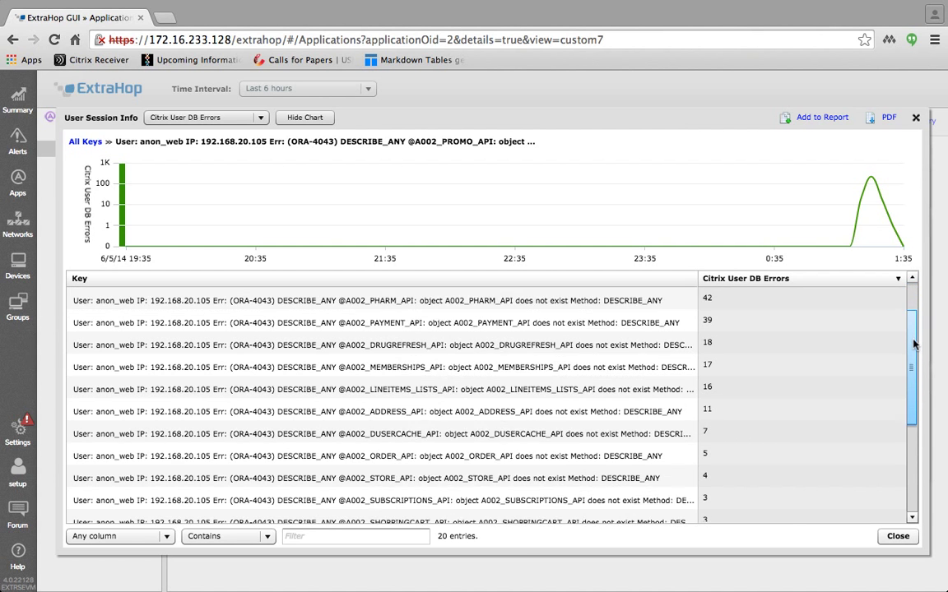
{"action": "scroll", "coordinate": [915, 317], "scroll_direction": "up", "scroll_amount": 3}
{"action": "scroll", "coordinate": [917, 318], "scroll_direction": "up", "scroll_amount": 2}
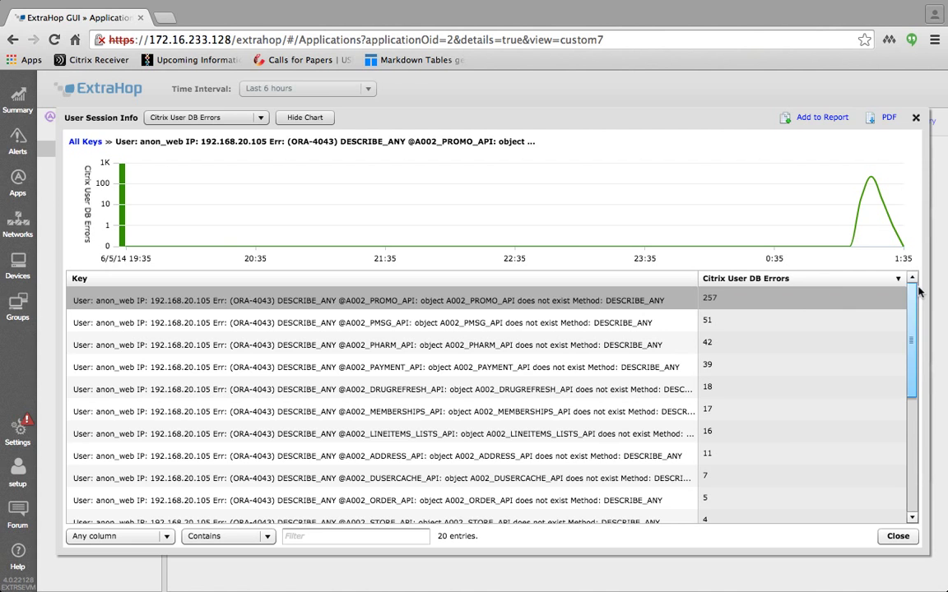
{"action": "left_click", "coordinate": [916, 118]}
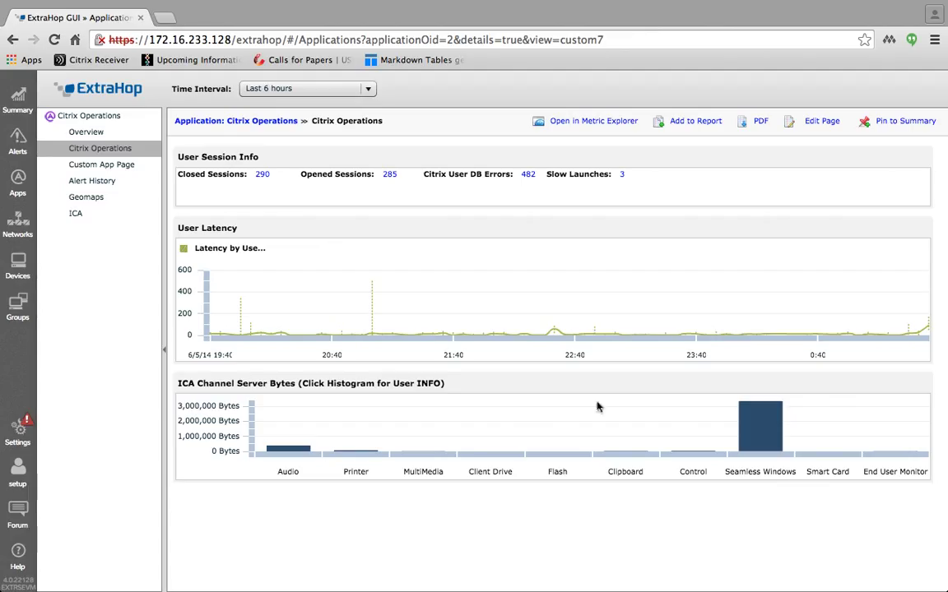
Open the Seamless Windows details of the ICA Channel Server Bytes and filter the entries by Printer.
{"action": "left_click", "coordinate": [759, 436]}
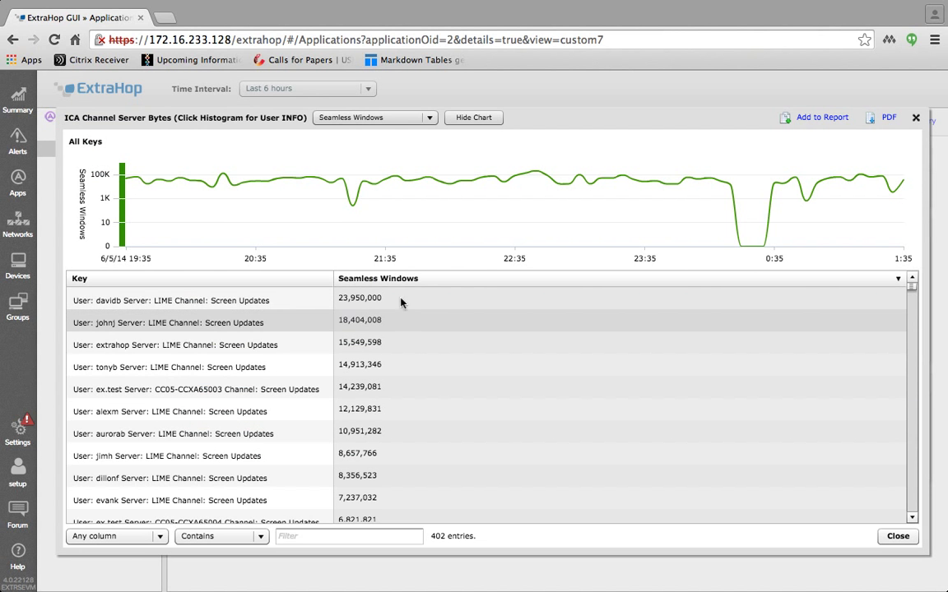
{"action": "left_click", "coordinate": [333, 537]}
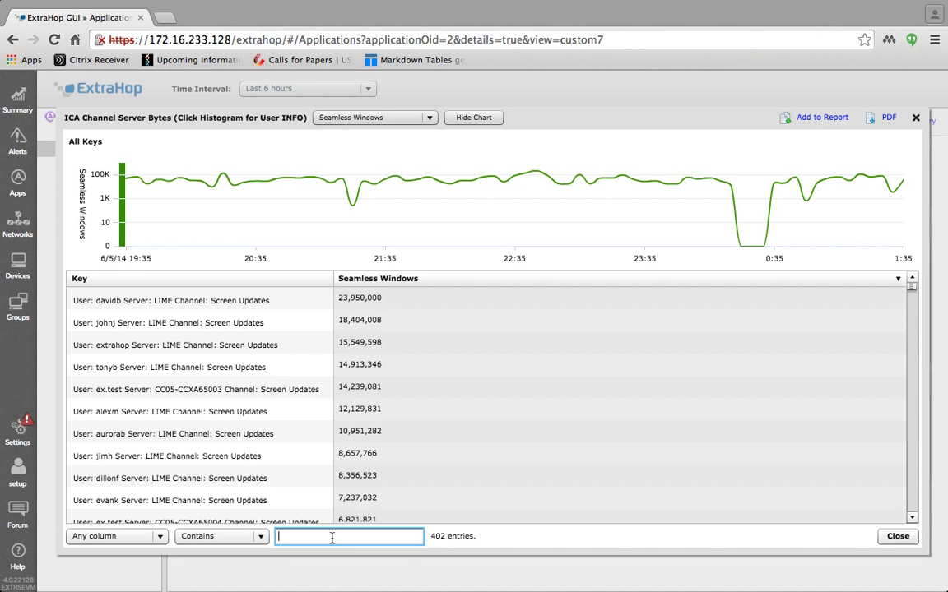
{"action": "type", "text": "Printer"}
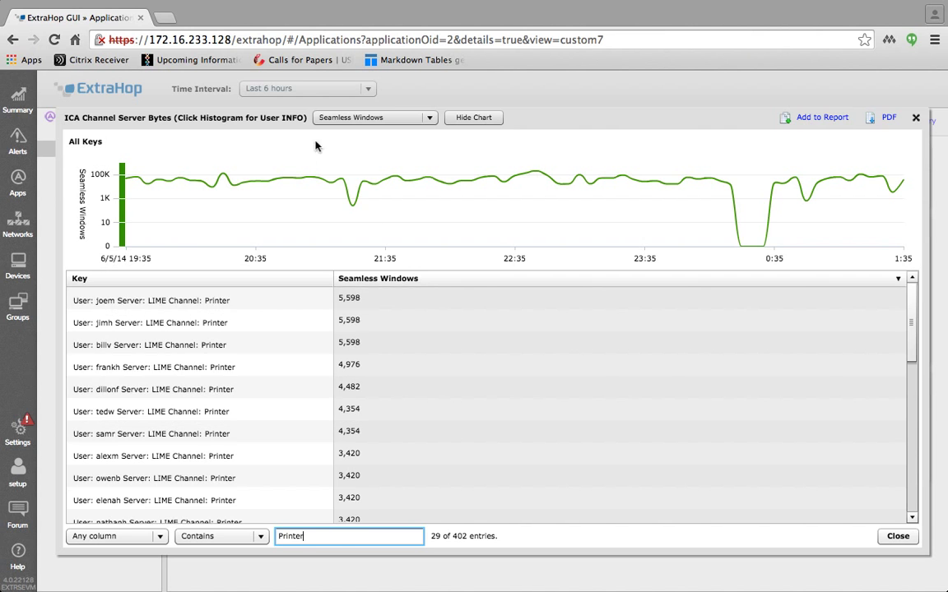
Replace the ICA channel filter with Audio and check each user's audio channel bytes.
{"action": "left_click_drag", "start_coordinate": [327, 538], "coordinate": [249, 535]}
{"action": "key", "text": "BackSpace"}
{"action": "type", "text": "Audio"}
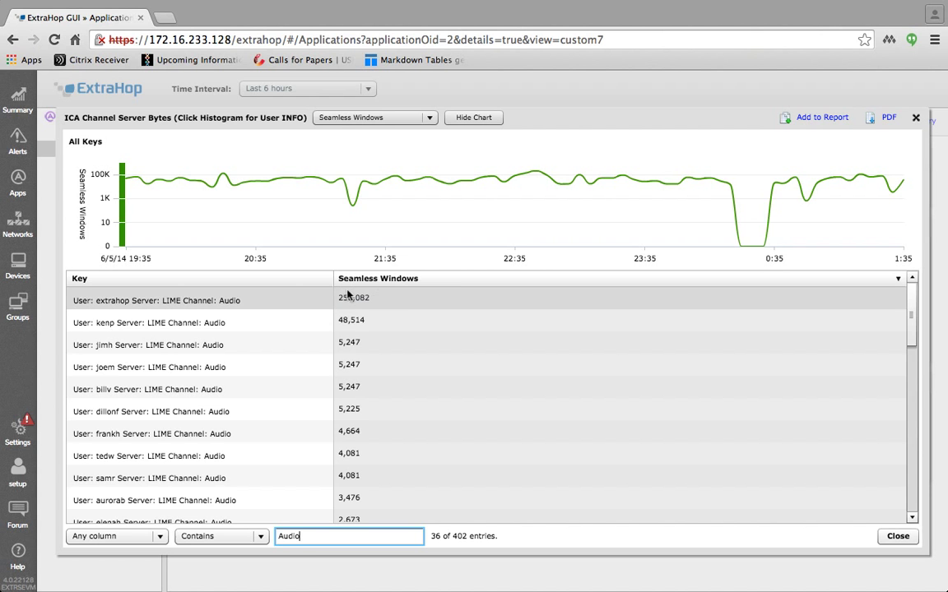
{"action": "key", "text": "super+a"}
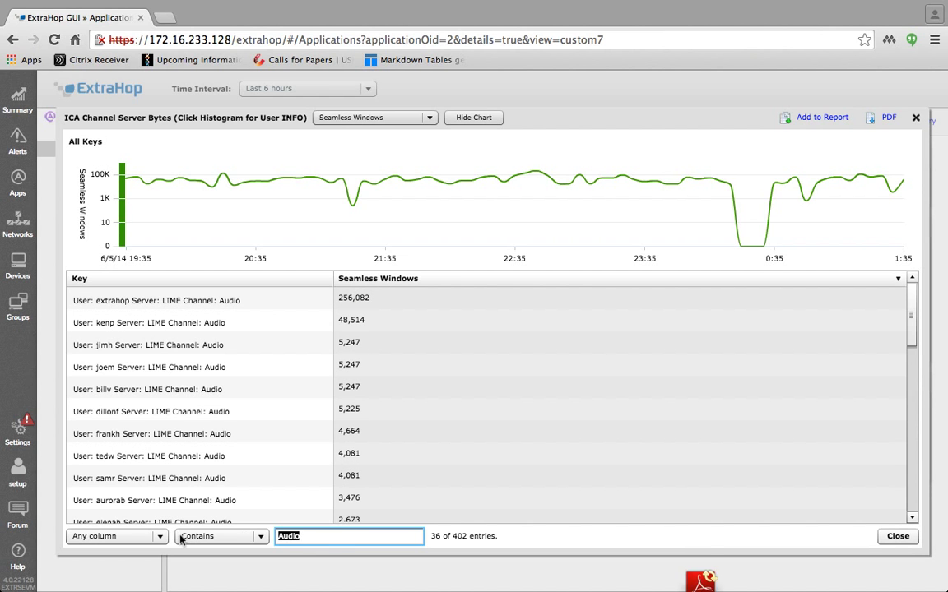
Replace the ICA channel filter with Drive, check each user's drive channel bytes, and close the Seamless Windows details.
{"action": "key", "text": "BackSpace"}
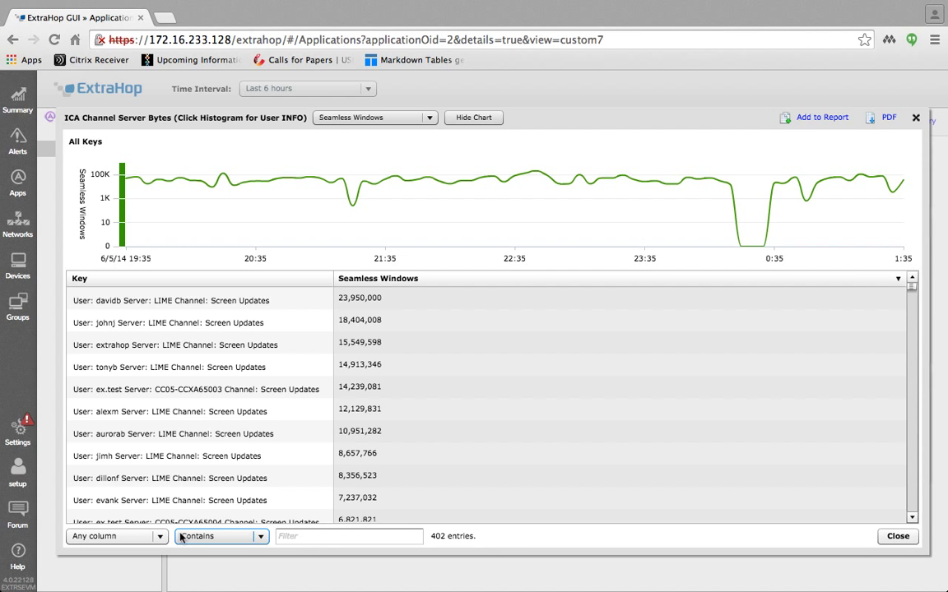
{"action": "left_click", "coordinate": [305, 535]}
{"action": "type", "text": "Drive"}
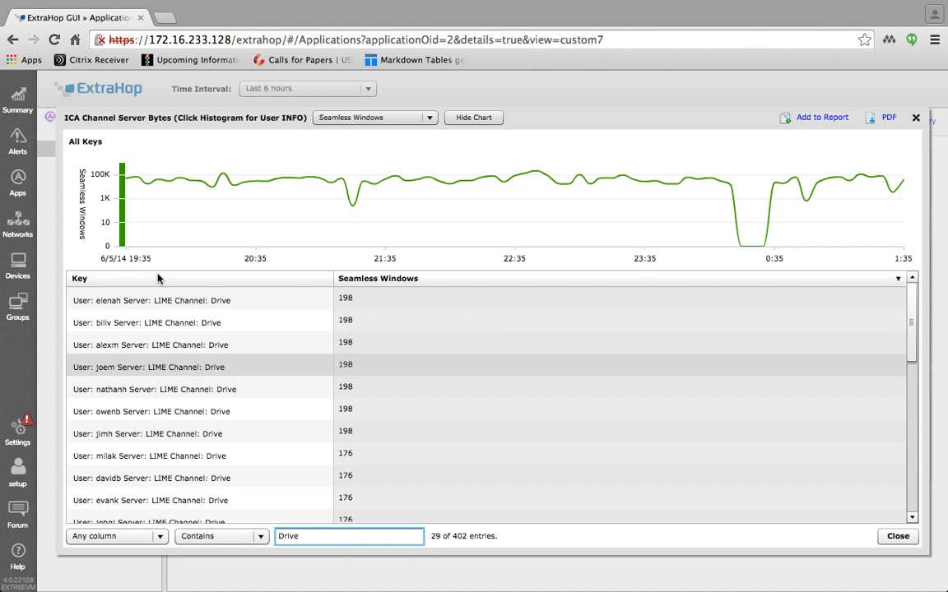
{"action": "left_click_drag", "start_coordinate": [301, 536], "coordinate": [208, 531]}
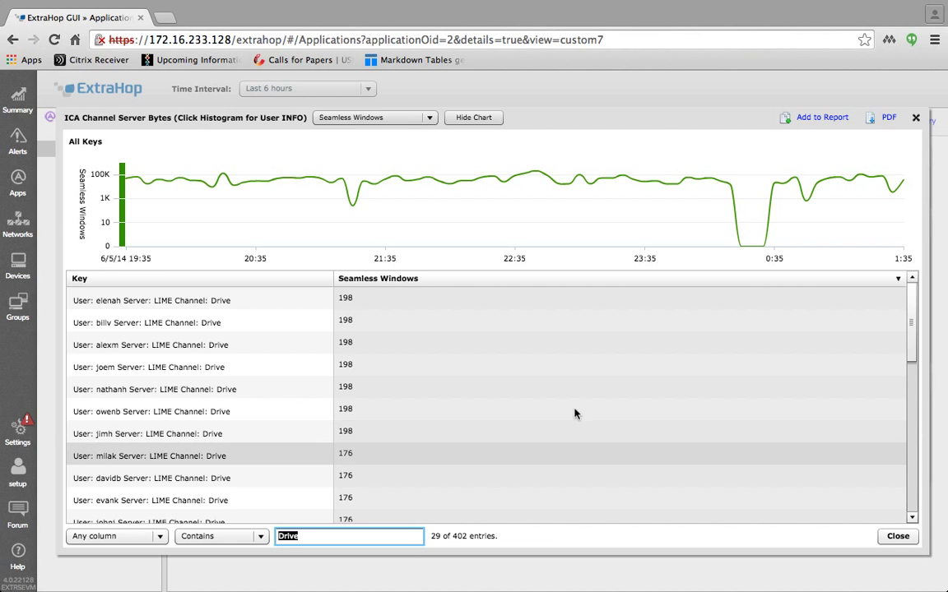
{"action": "left_click", "coordinate": [915, 118]}
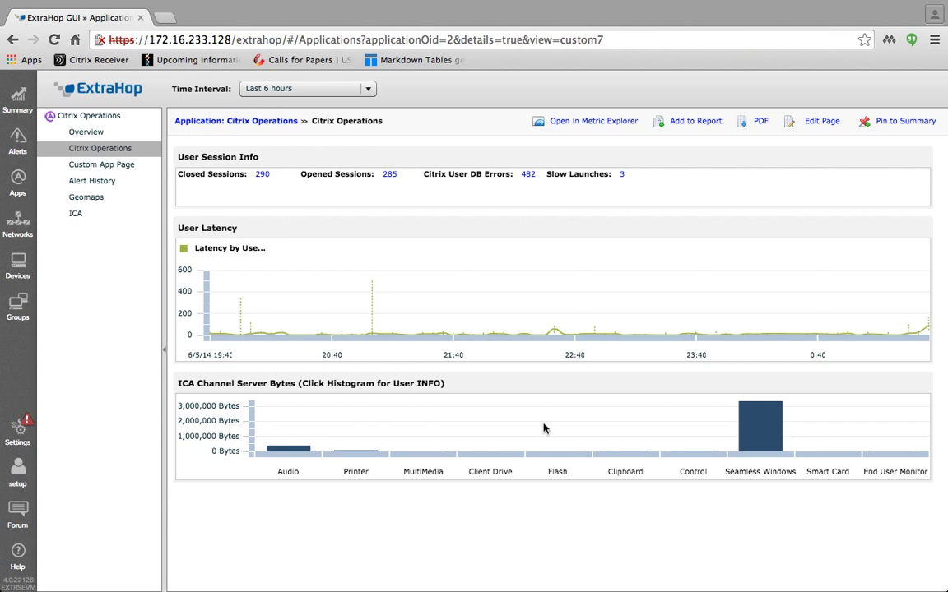
Open the Audio details of the ICA Channel Server Bytes and filter the entries by audio.
{"action": "left_click", "coordinate": [289, 447]}
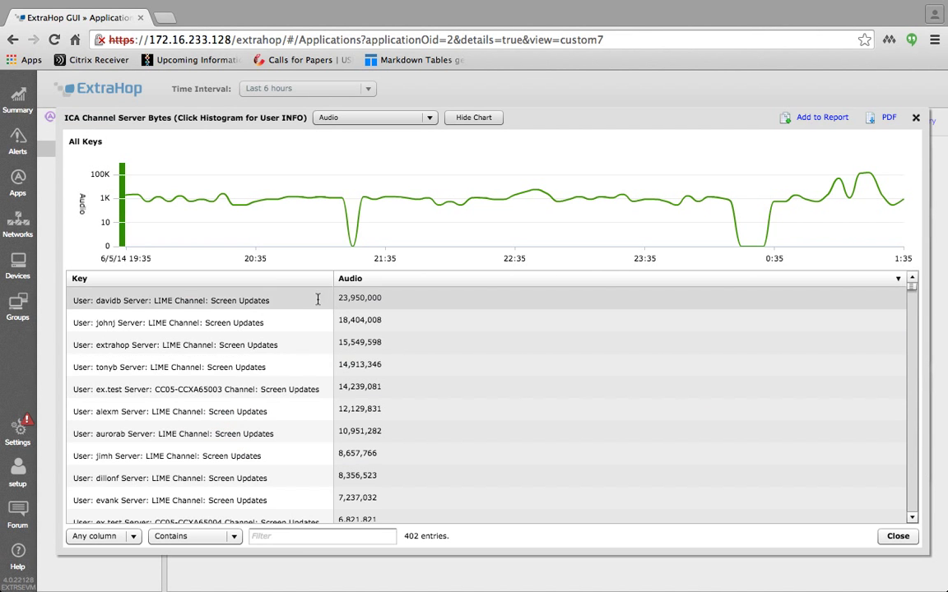
{"action": "left_click", "coordinate": [298, 535]}
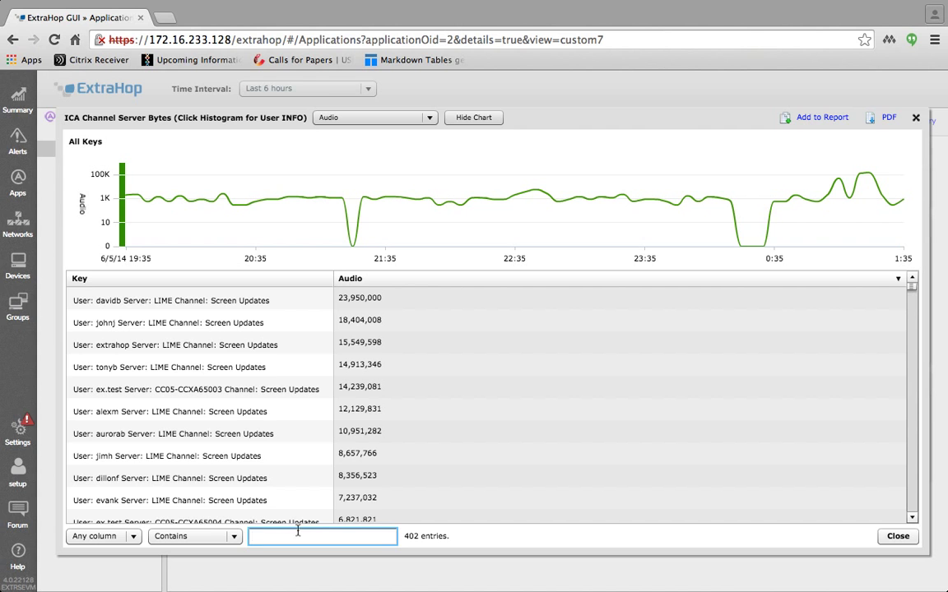
{"action": "type", "text": "audio"}
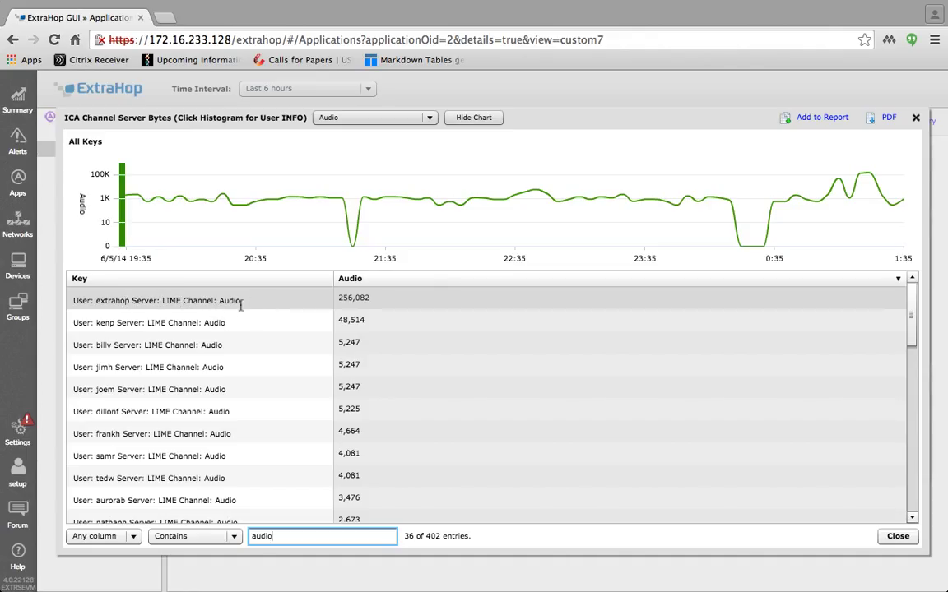
Filter the Audio details by Extrahop instead, check that user's bytes per channel and server, and close the details.
{"action": "left_click_drag", "start_coordinate": [299, 536], "coordinate": [167, 530]}
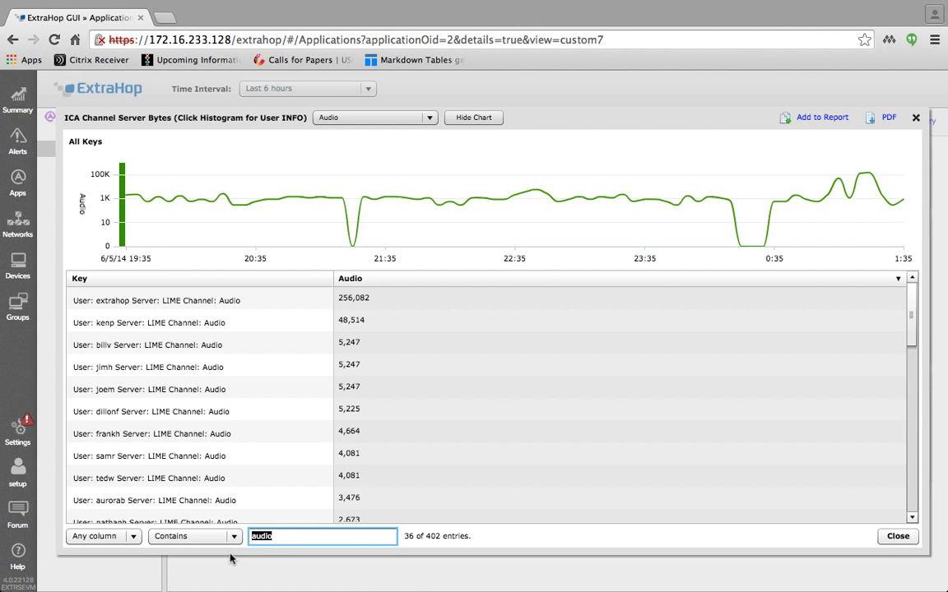
{"action": "type", "text": "Extrahop"}
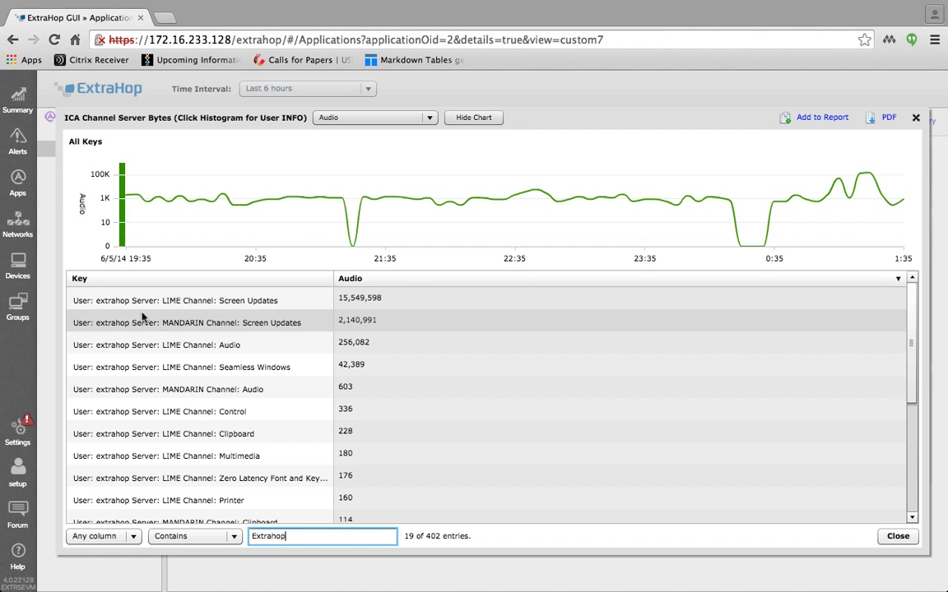
{"action": "left_click_drag", "start_coordinate": [915, 319], "coordinate": [916, 289]}
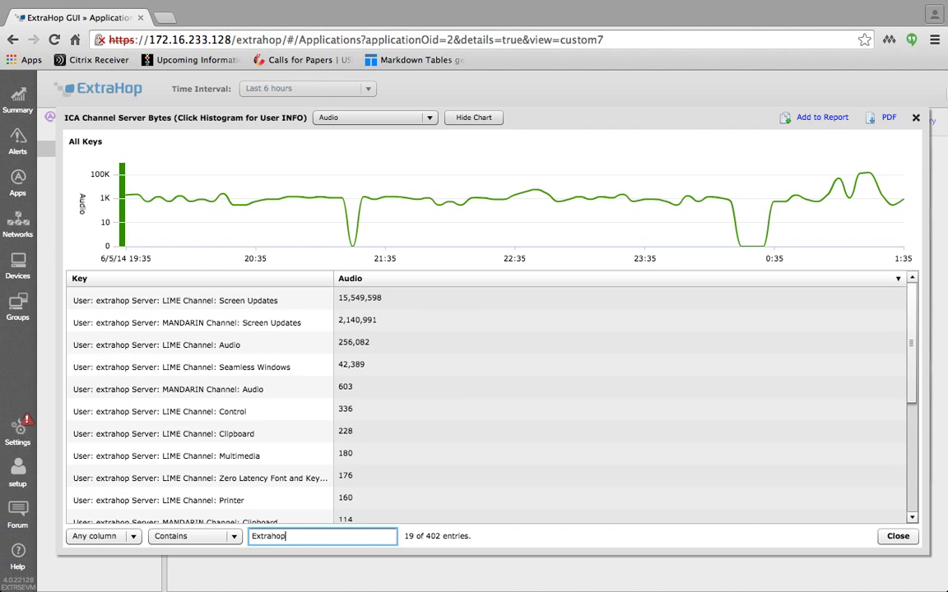
{"action": "left_click", "coordinate": [915, 117]}
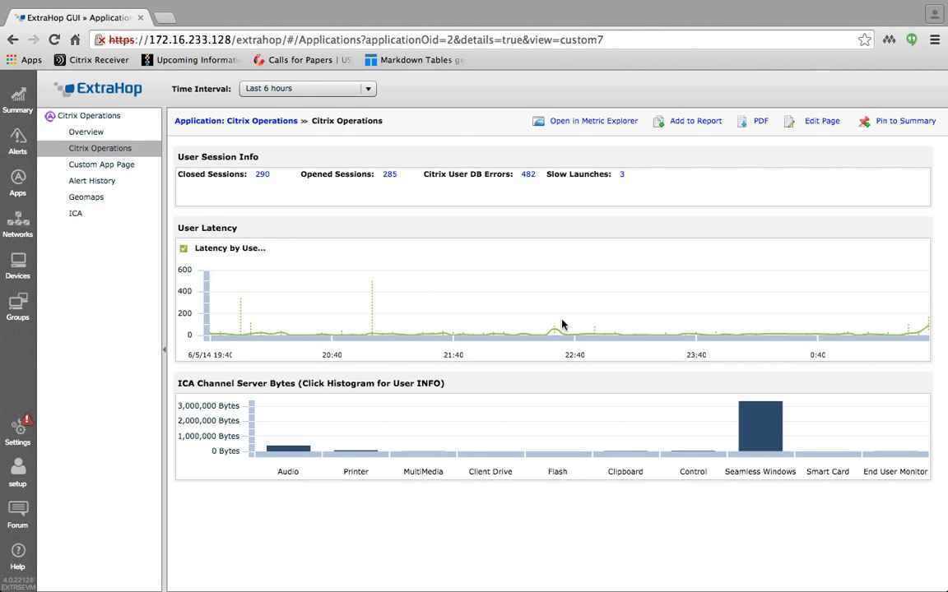